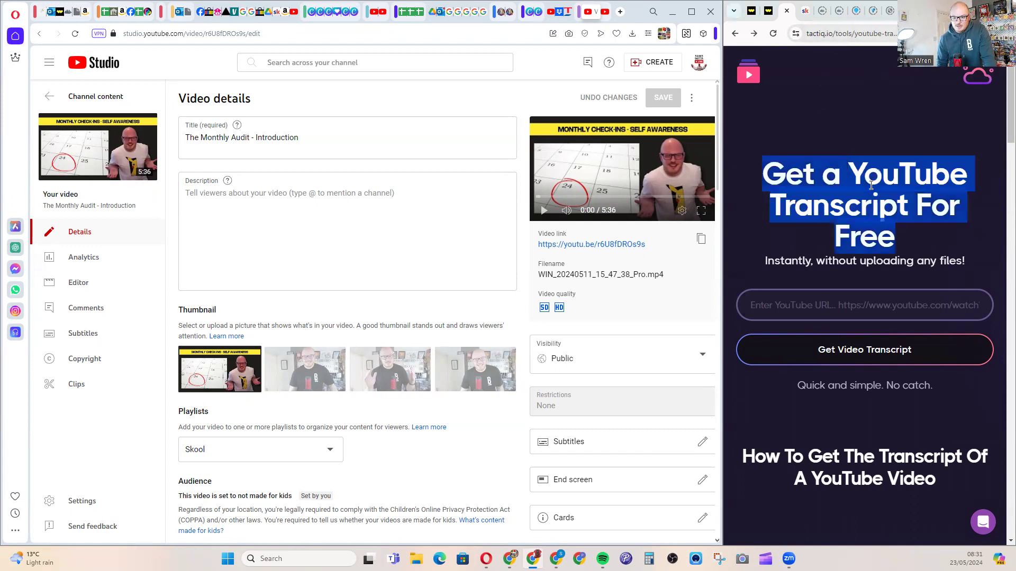
pyautogui.click(834, 201)
pyautogui.click(368, 217)
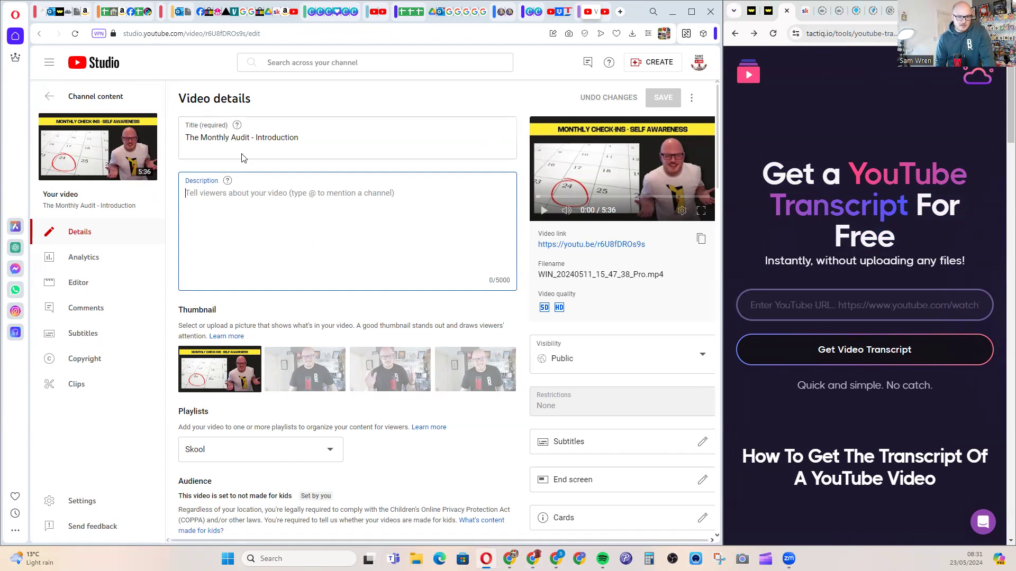
pyautogui.scroll(-3, 376, 286)
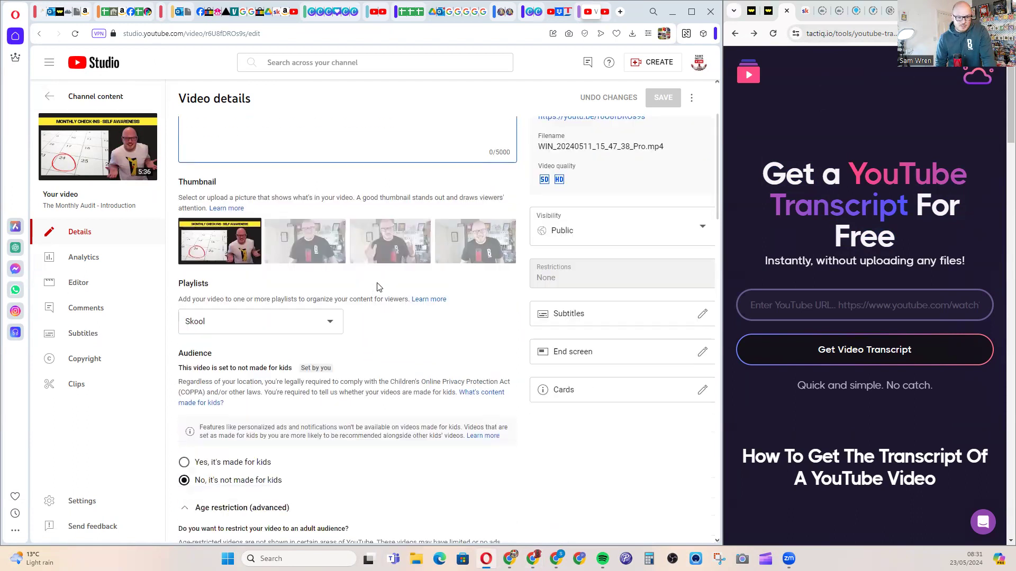
pyautogui.scroll(3, 376, 288)
pyautogui.click(579, 368)
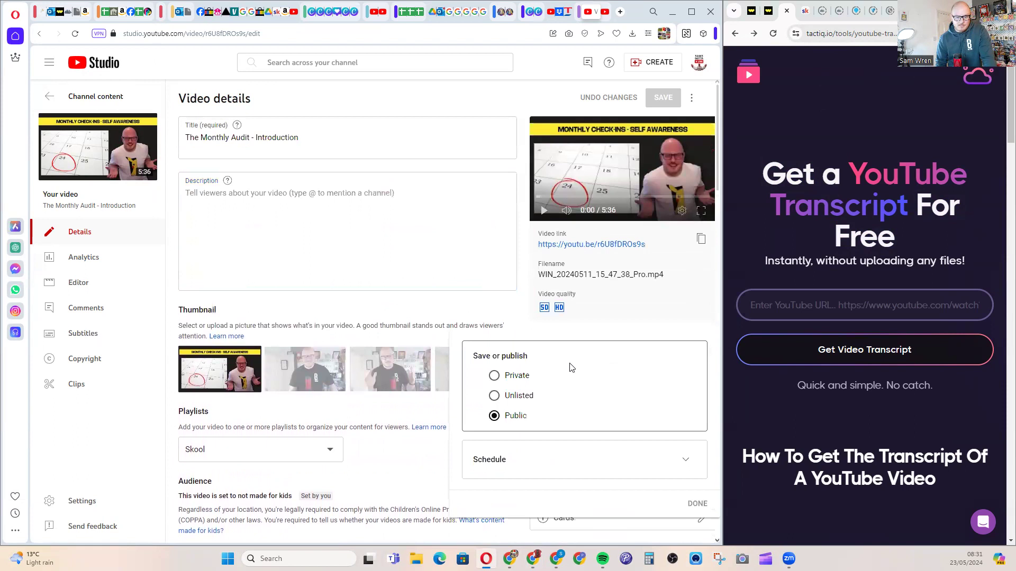
pyautogui.click(632, 332)
pyautogui.tripleClick(882, 185)
pyautogui.click(833, 213)
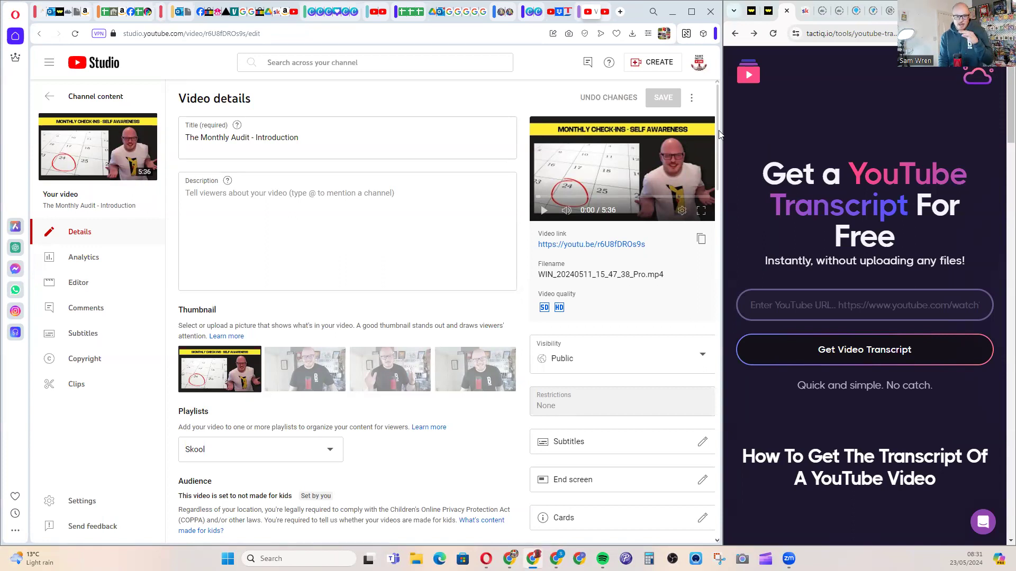
pyautogui.click(378, 151)
pyautogui.hotkey('ctrl', 'a')
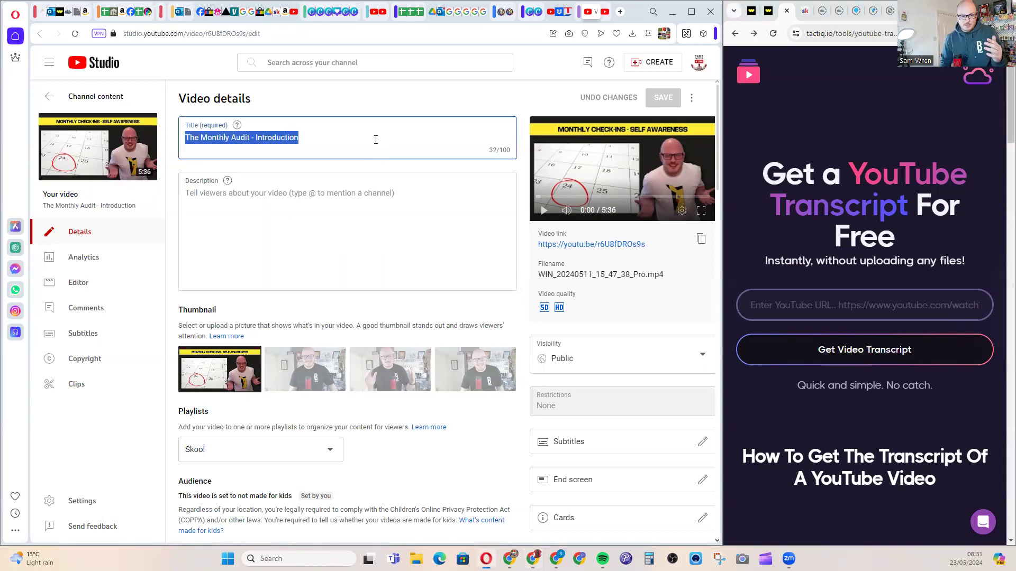
pyautogui.click(377, 207)
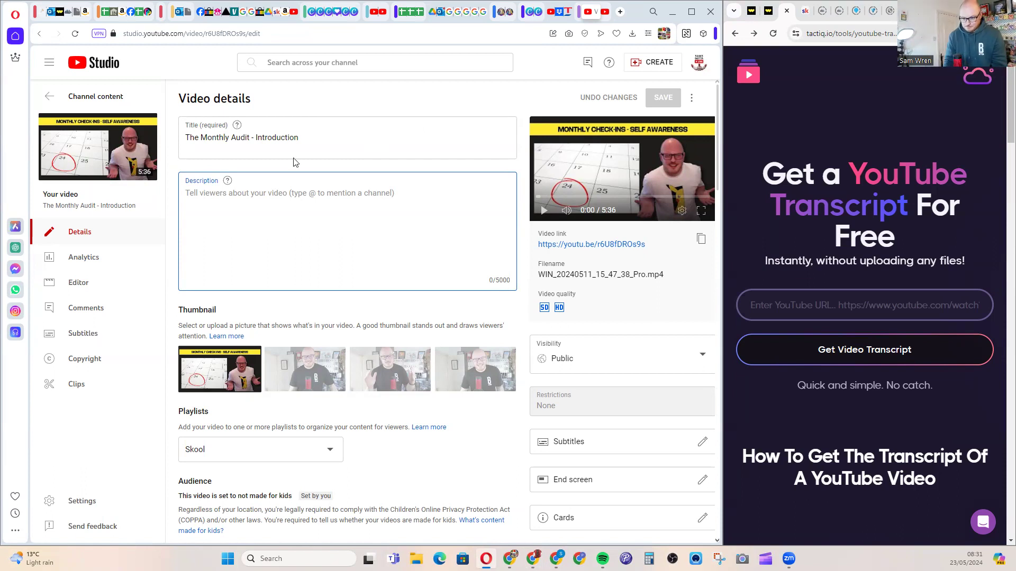
# Copy the video's link and generate its transcript with Tactiq's YouTube transcript tool.
pyautogui.click(701, 239)
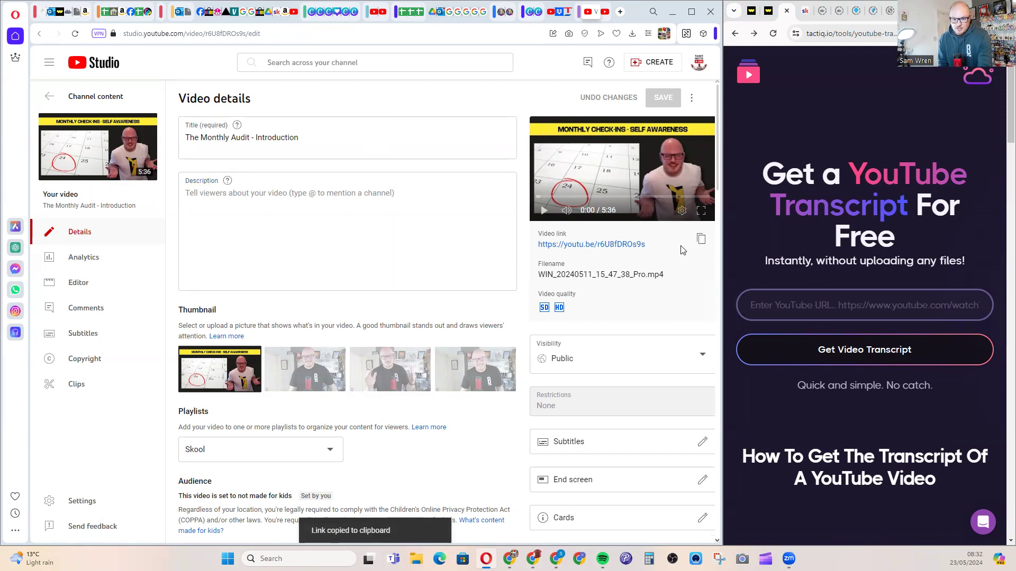
pyautogui.click(840, 310)
pyautogui.hotkey('ctrl', 'v')
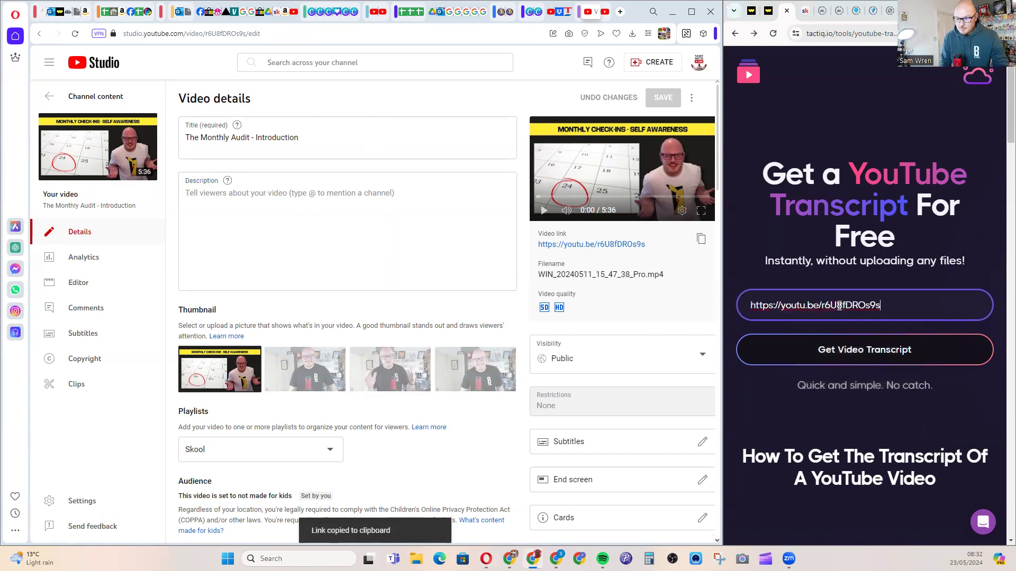
pyautogui.click(838, 349)
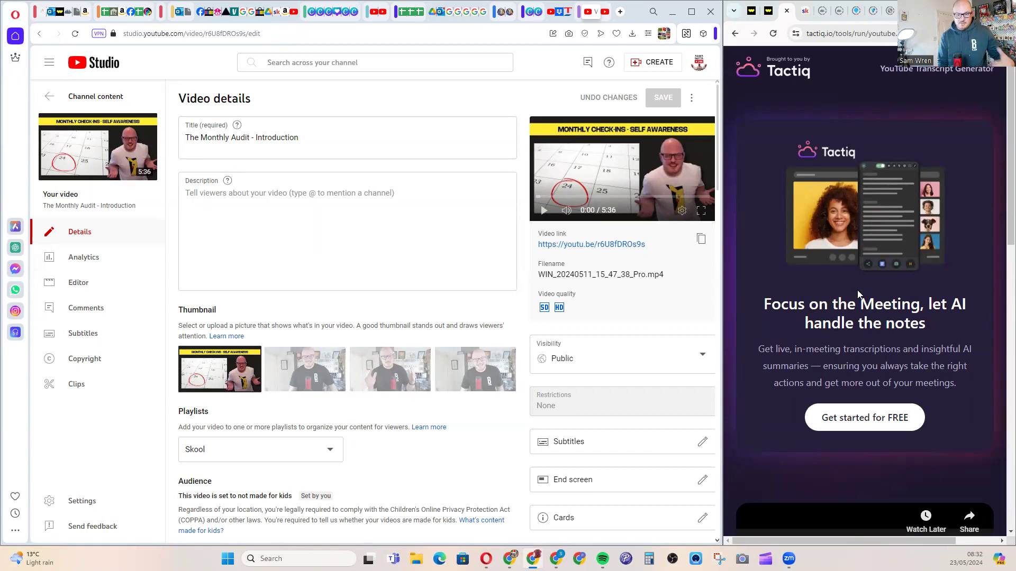
# Download the generated video transcript from the Tactiq results page as a text file.
pyautogui.scroll(-5, 865, 290)
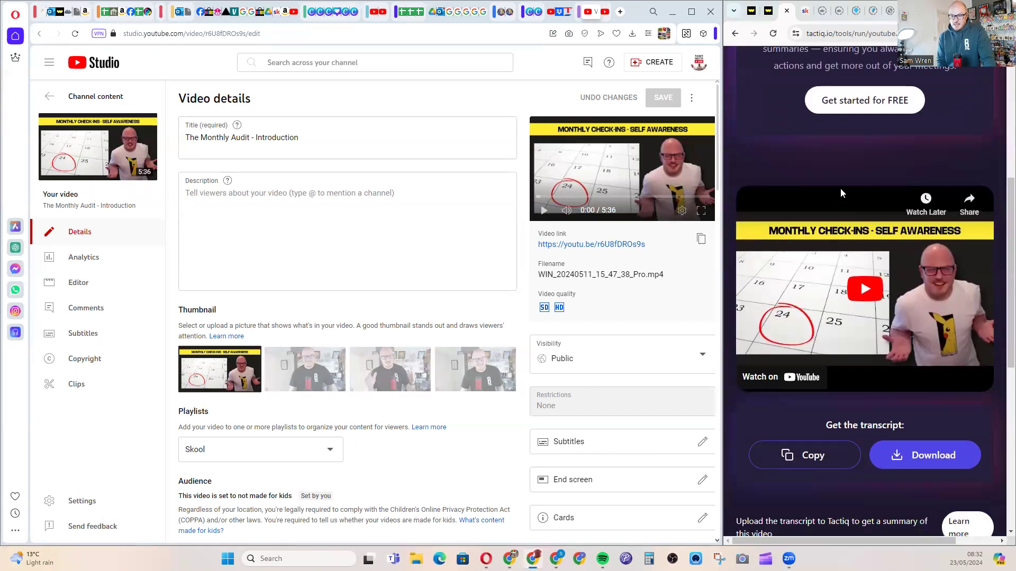
pyautogui.scroll(-4, 839, 285)
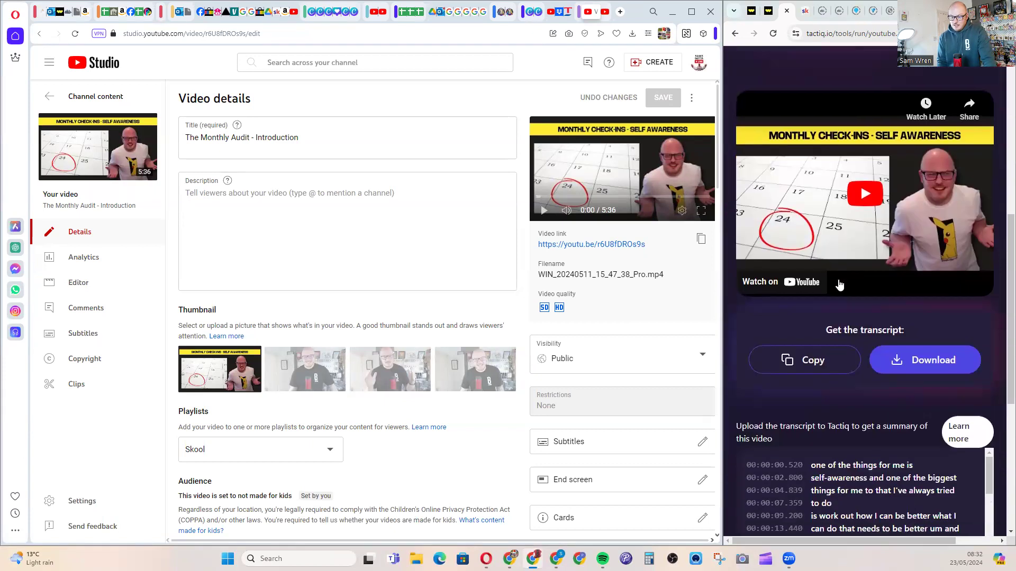
pyautogui.scroll(-5, 839, 285)
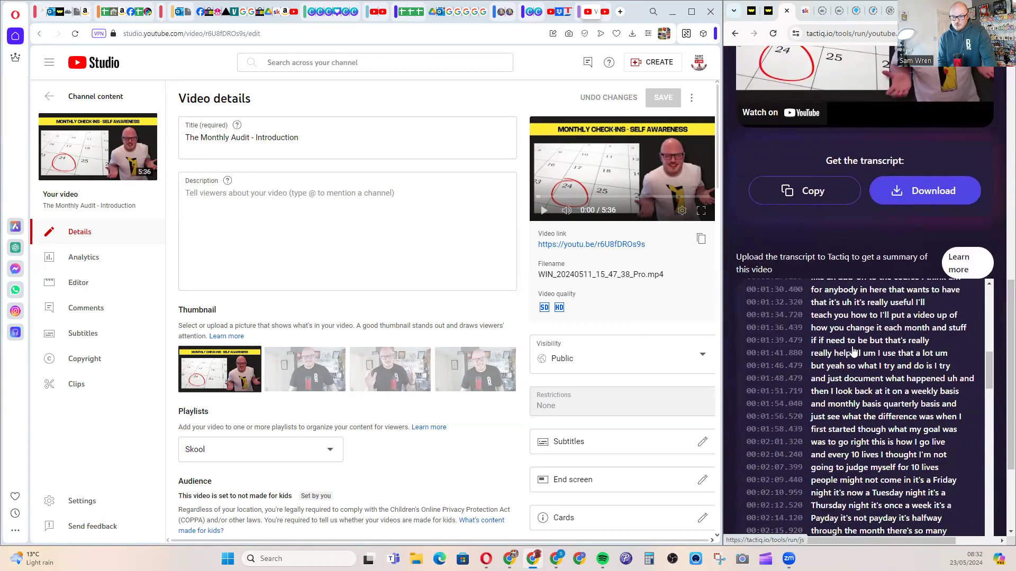
pyautogui.click(937, 195)
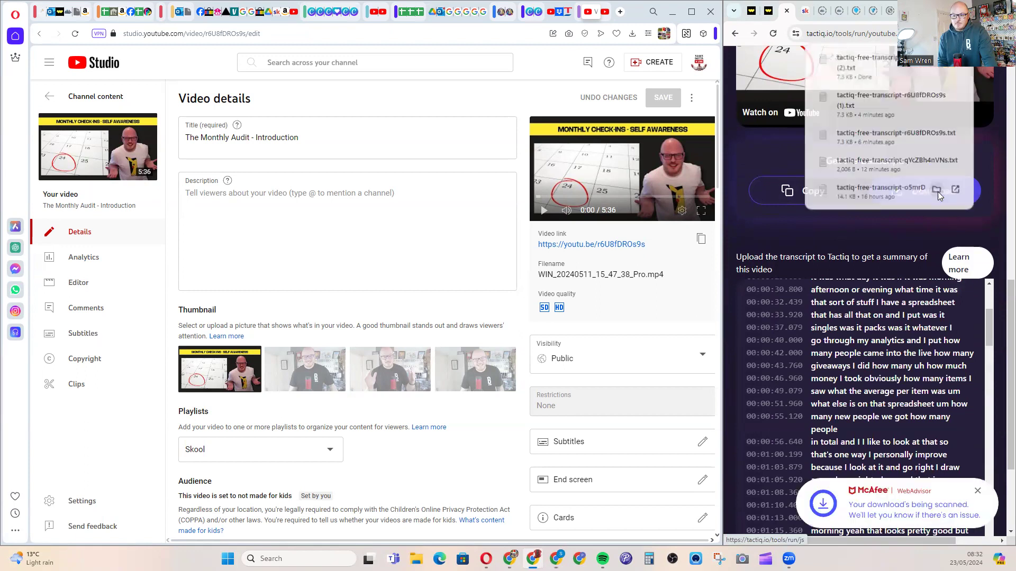
pyautogui.click(756, 155)
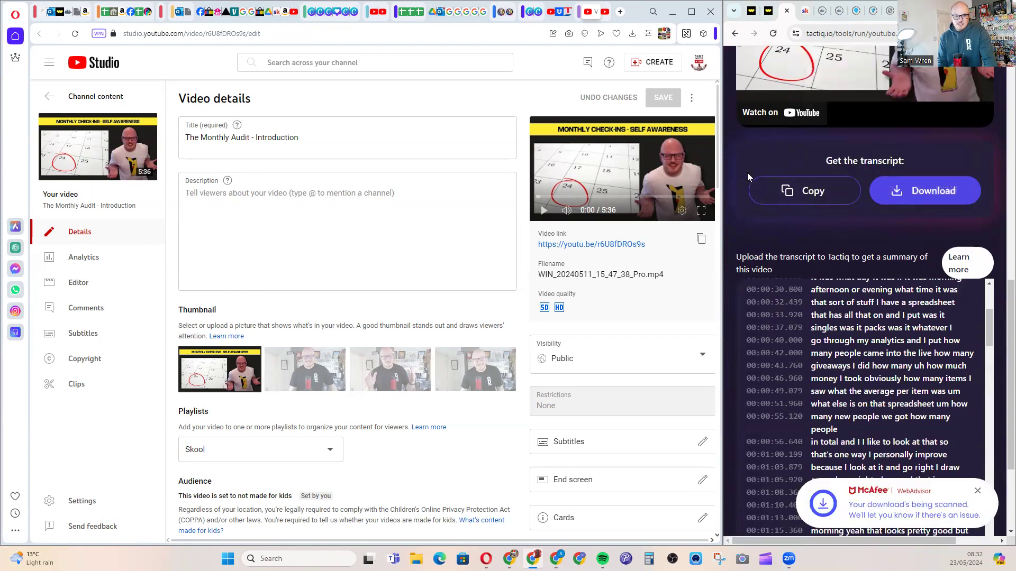
pyautogui.click(312, 205)
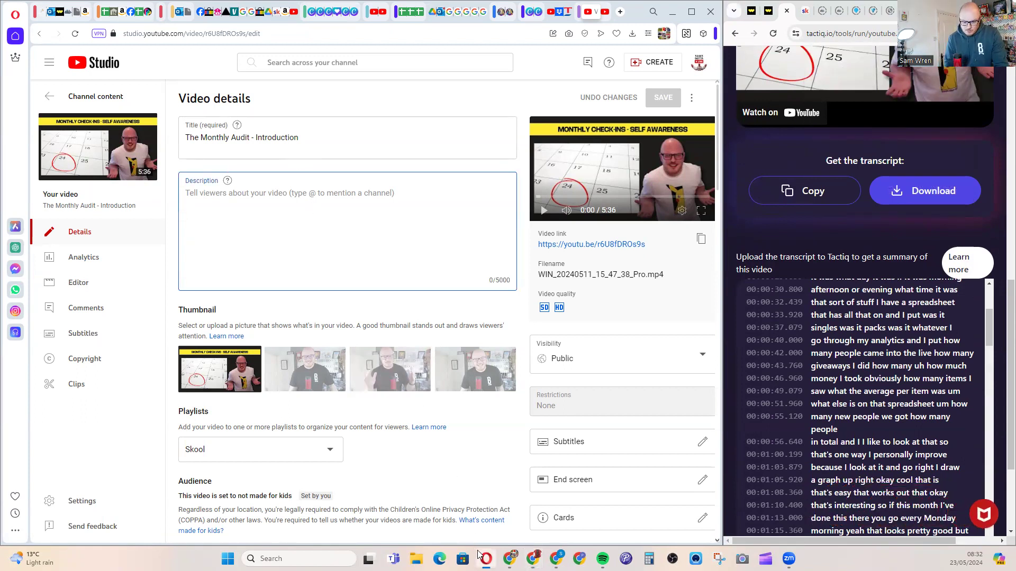
pyautogui.moveTo(482, 557)
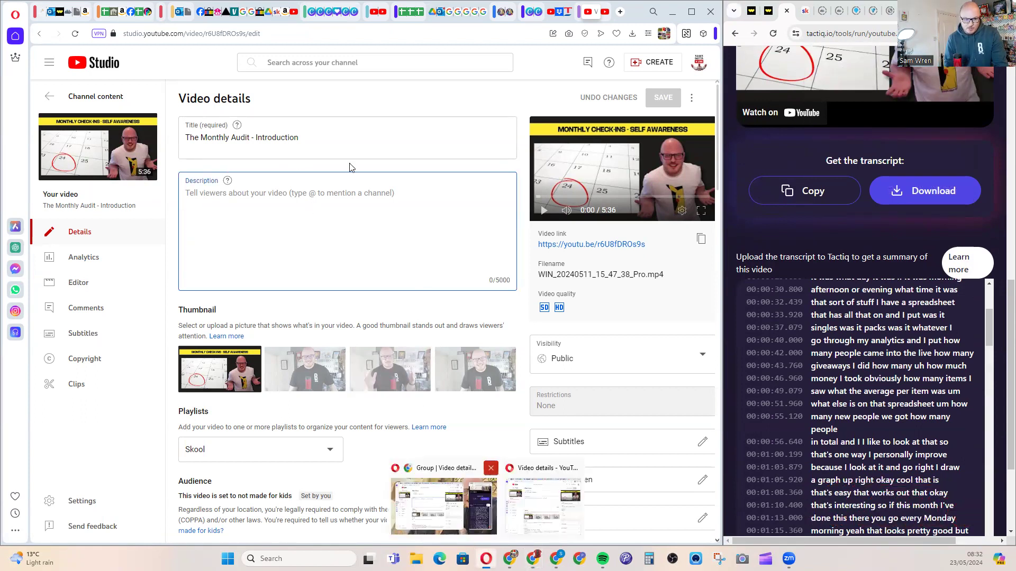
pyautogui.click(338, 98)
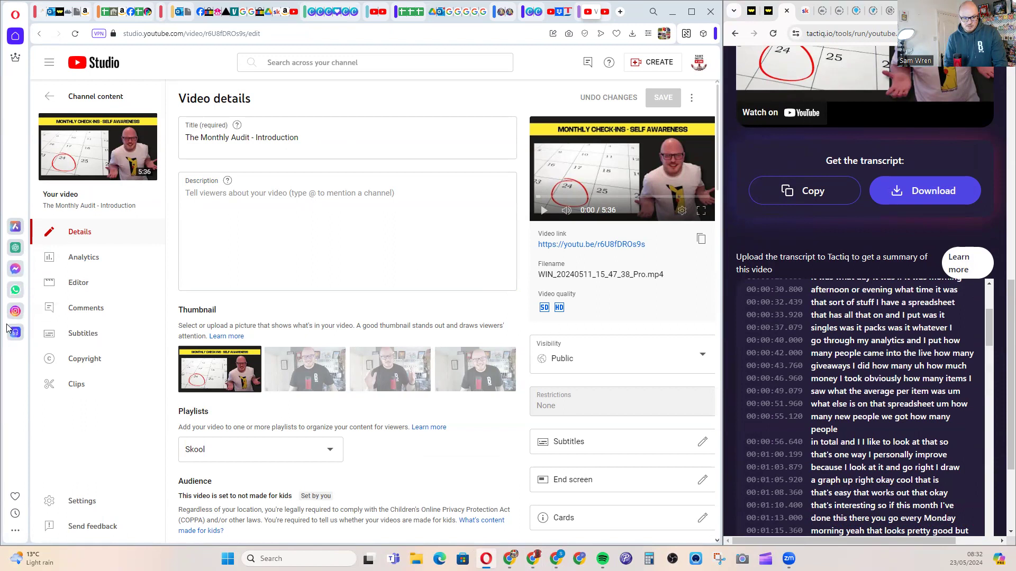
# Switch to ChatGPT and copy the full transcript-summary prompt from the earlier "Improve with Monthly Audits" chat.
pyautogui.click(15, 248)
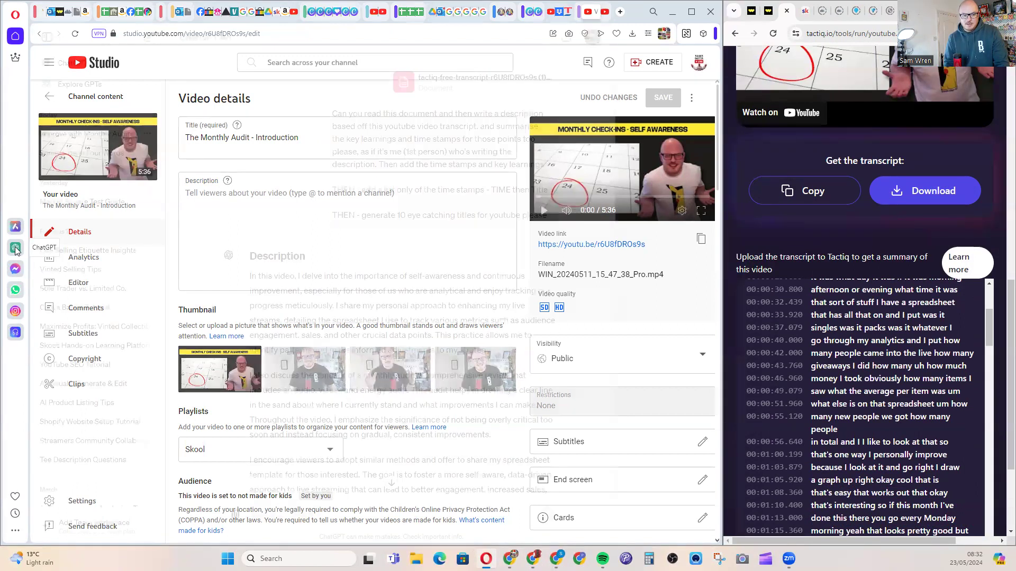
pyautogui.click(143, 38)
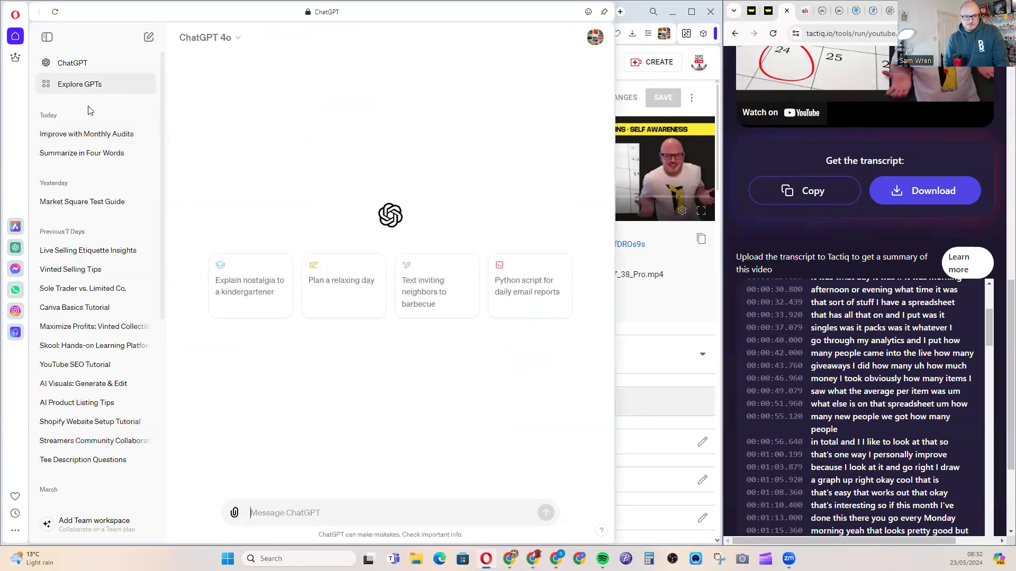
pyautogui.click(83, 139)
pyautogui.scroll(15, 412, 180)
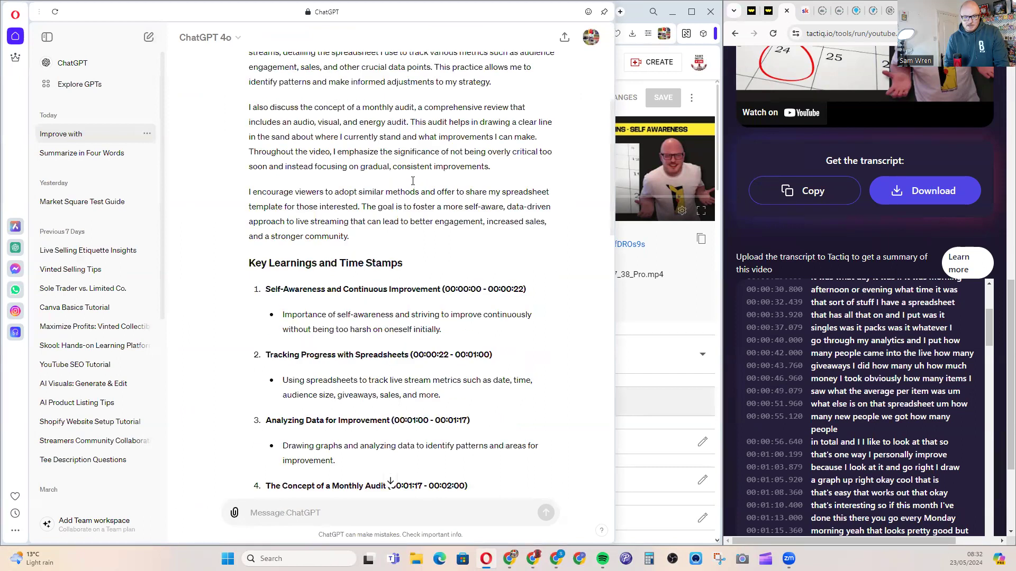
pyautogui.tripleClick(427, 128)
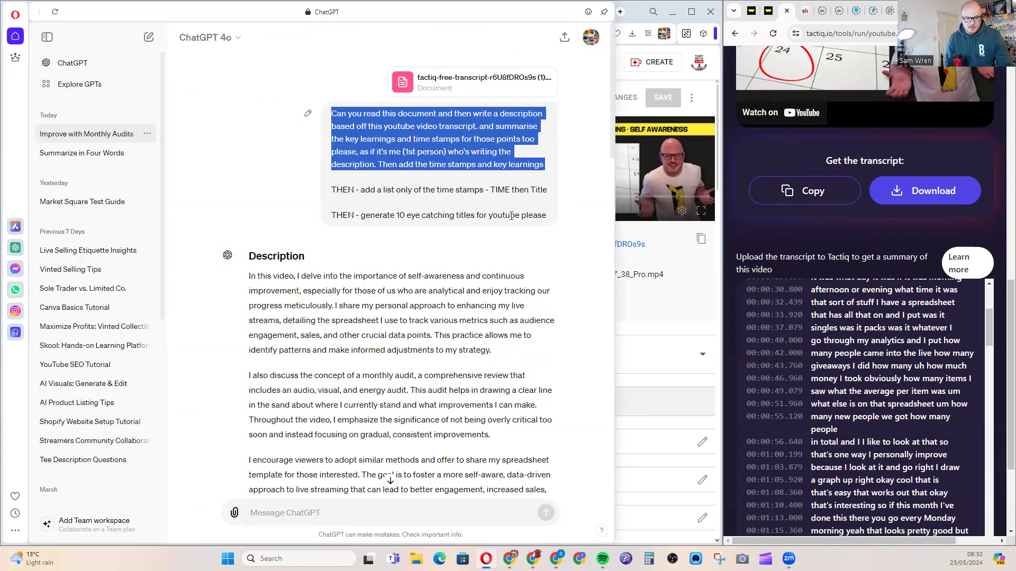
pyautogui.click(545, 215)
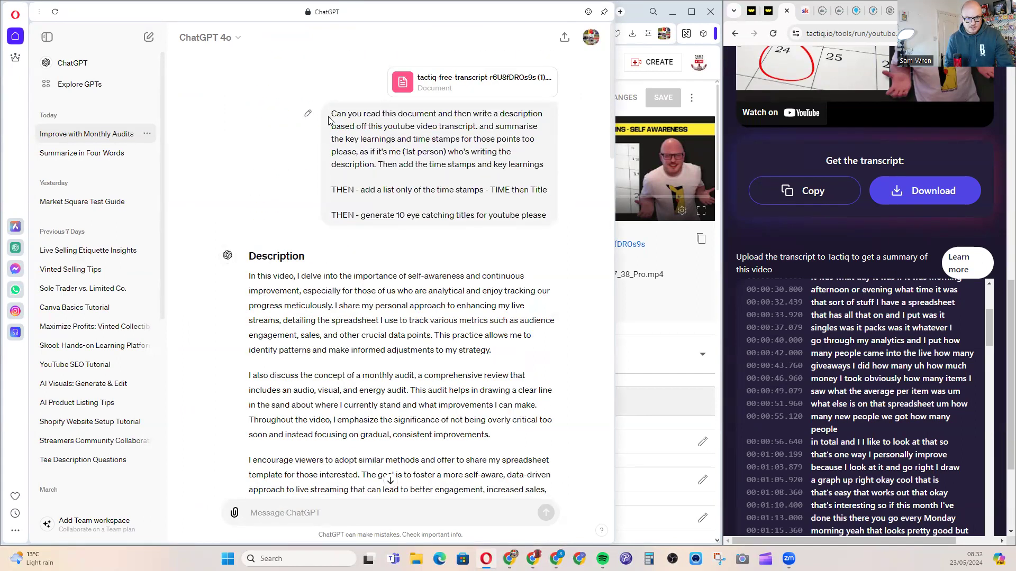
pyautogui.moveTo(333, 113); pyautogui.dragTo(548, 221)
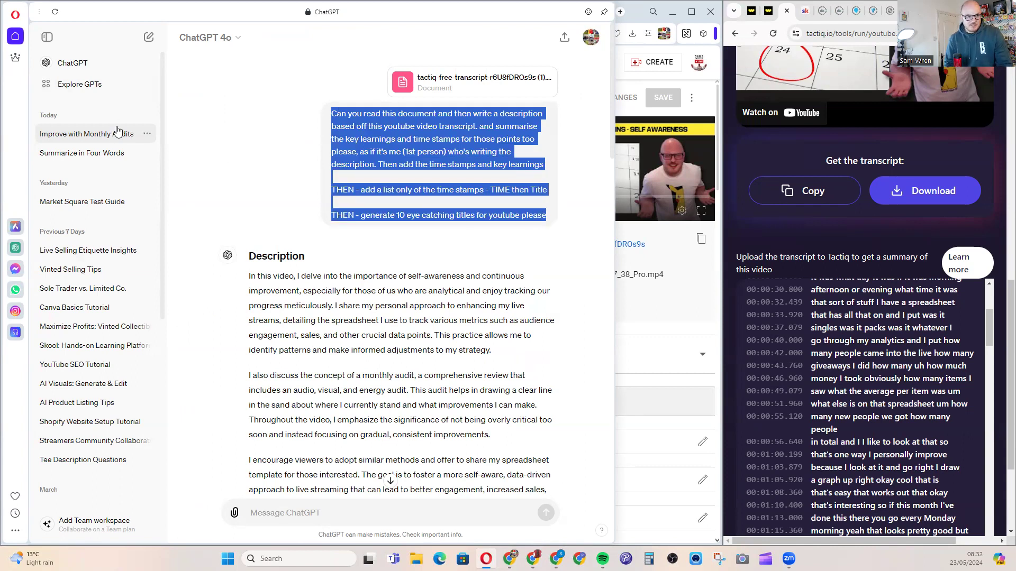
# Send the copied prompt in a new chat with the transcript file tactiq-free-transcript-r6U8fDROs9s (2) attached.
pyautogui.click(148, 37)
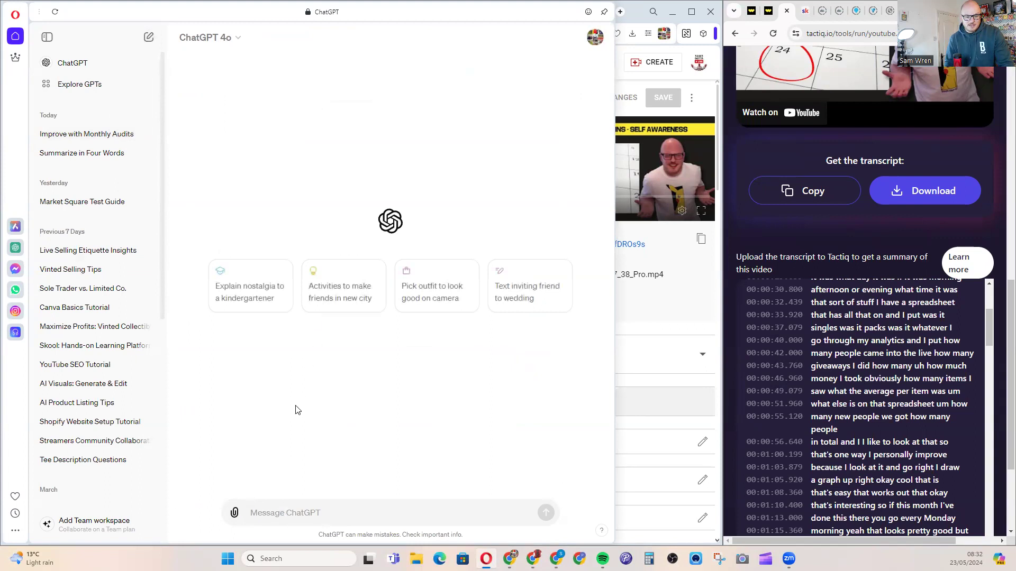
pyautogui.hotkey('ctrl', 'v')
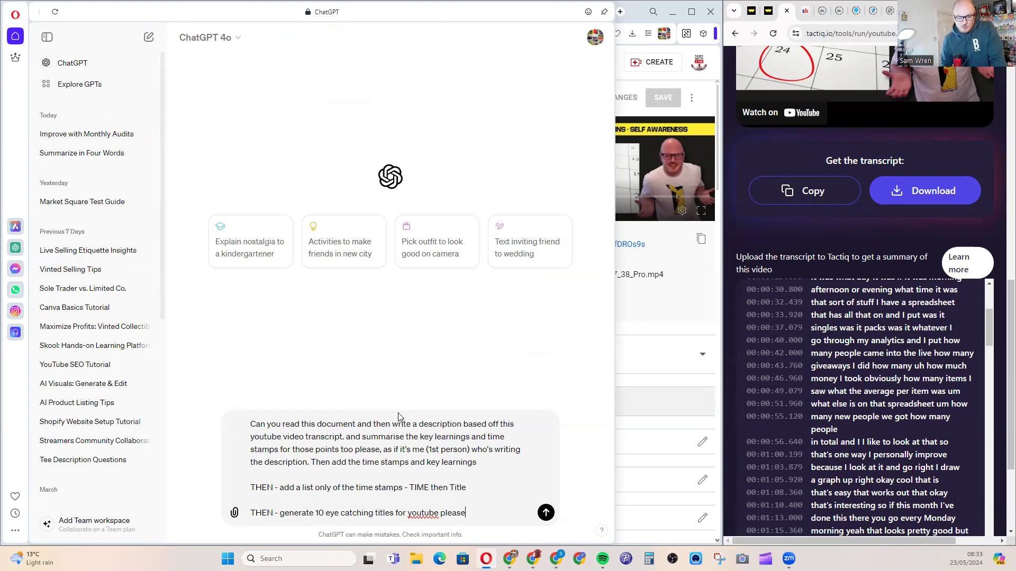
pyautogui.click(236, 513)
pyautogui.click(258, 487)
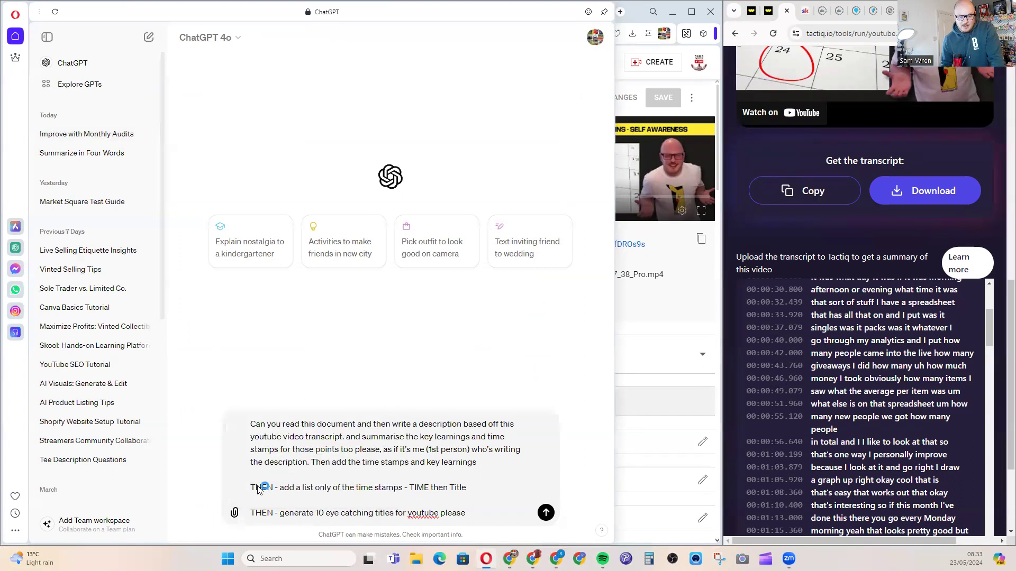
pyautogui.click(186, 169)
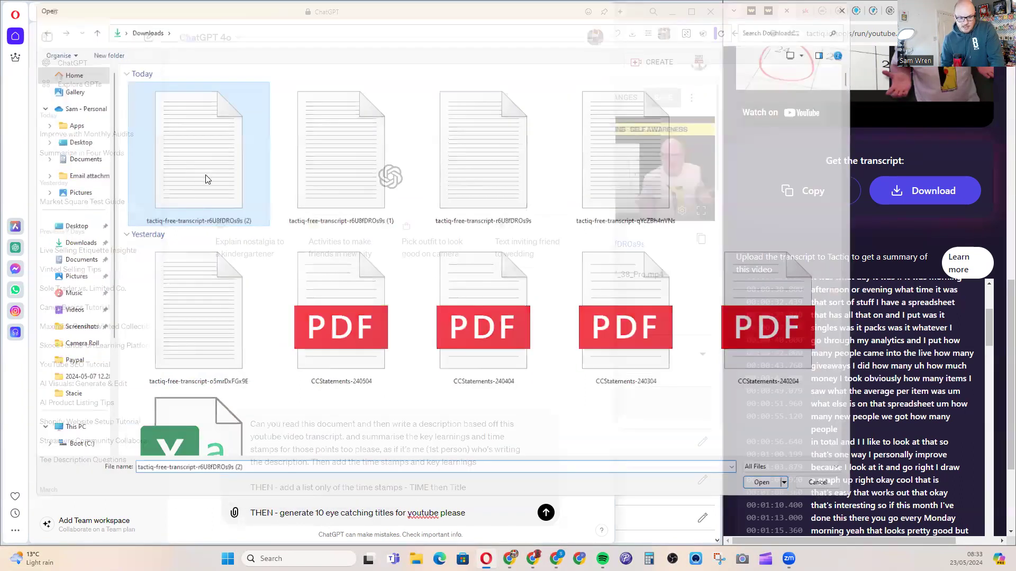
pyautogui.doubleClick(207, 179)
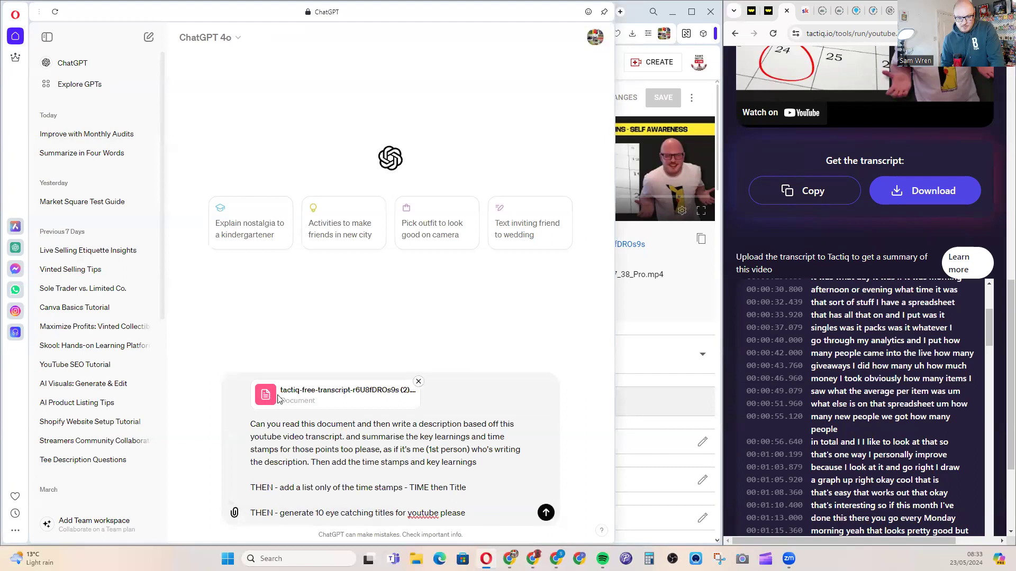
pyautogui.click(545, 513)
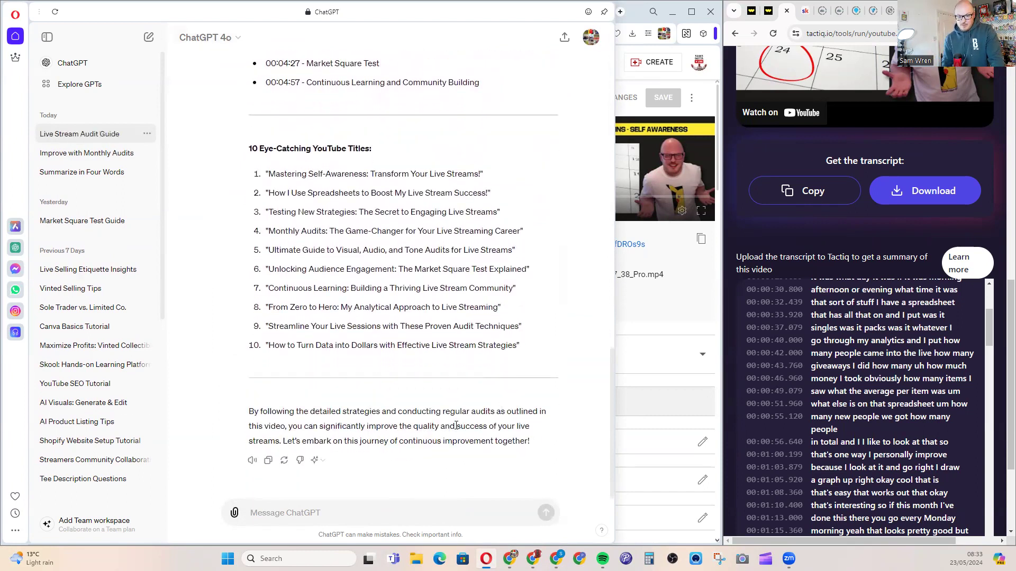
# Copy the opening summary paragraph of ChatGPT's reply into the video's description in YouTube Studio.
pyautogui.scroll(20, 444, 437)
pyautogui.scroll(-4, 447, 373)
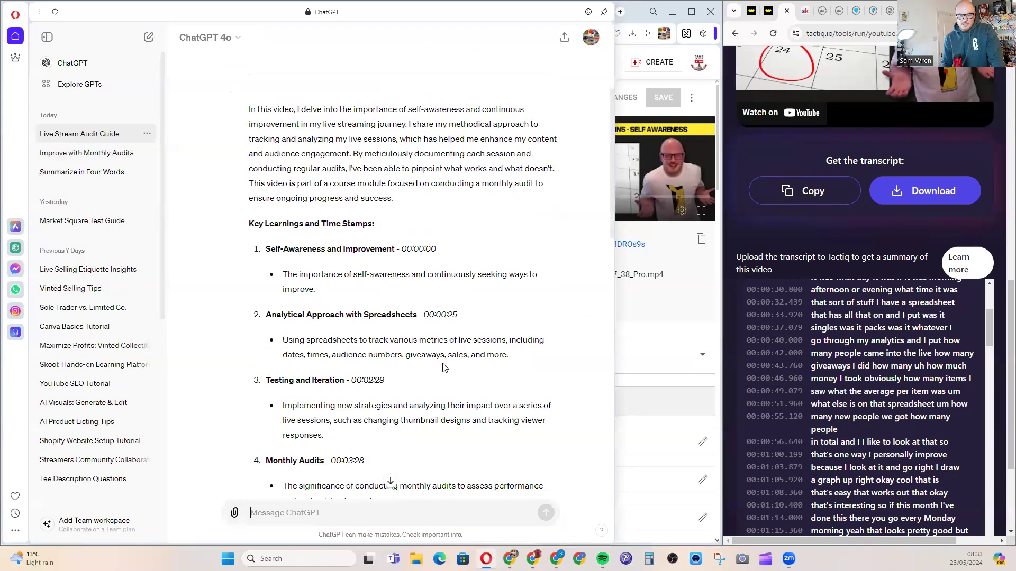
pyautogui.tripleClick(434, 155)
pyautogui.hotkey('ctrl', 'c')
pyautogui.click(679, 335)
pyautogui.click(357, 226)
pyautogui.hotkey('ctrl', 'v')
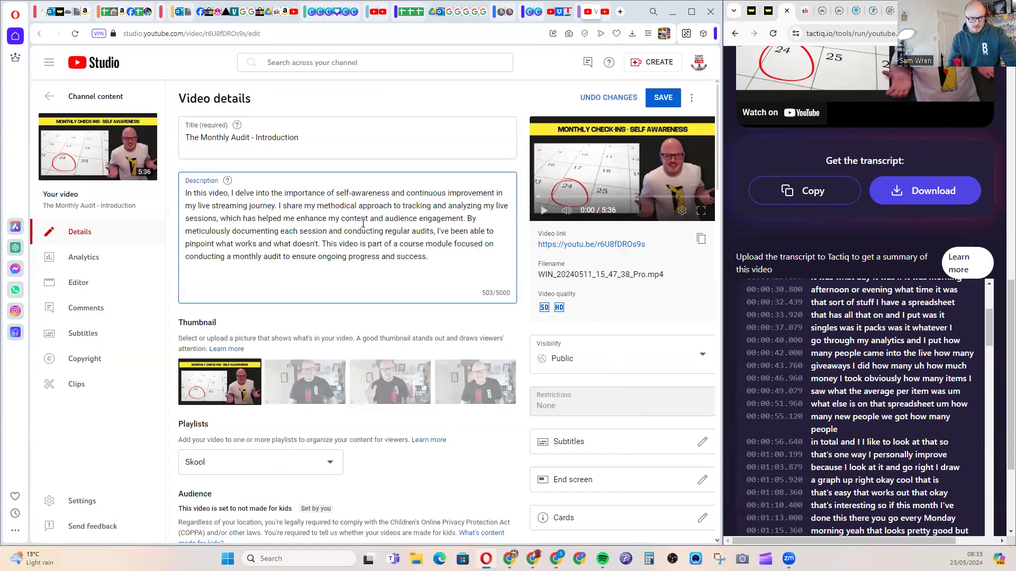
# Copy ChatGPT's "Time Stamps - Titles" list into the video description below the summary paragraph, followed by blank lines.
pyautogui.click(15, 248)
pyautogui.scroll(-12, 339, 268)
pyautogui.moveTo(267, 157); pyautogui.dragTo(480, 273)
pyautogui.hotkey('ctrl', 'c')
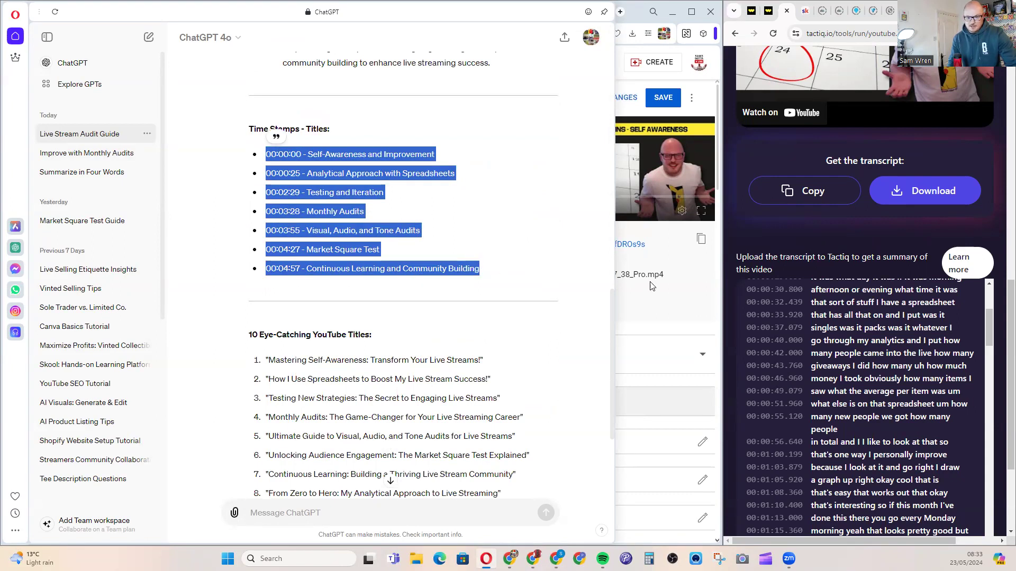
pyautogui.click(597, 278)
pyautogui.click(307, 271)
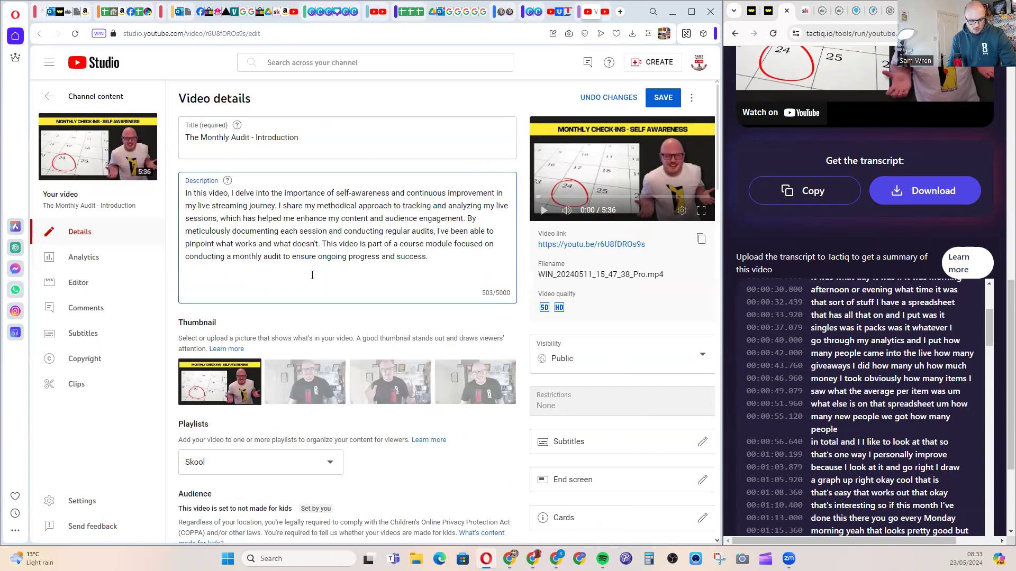
pyautogui.press('Return')
pyautogui.hotkey('ctrl', 'v')
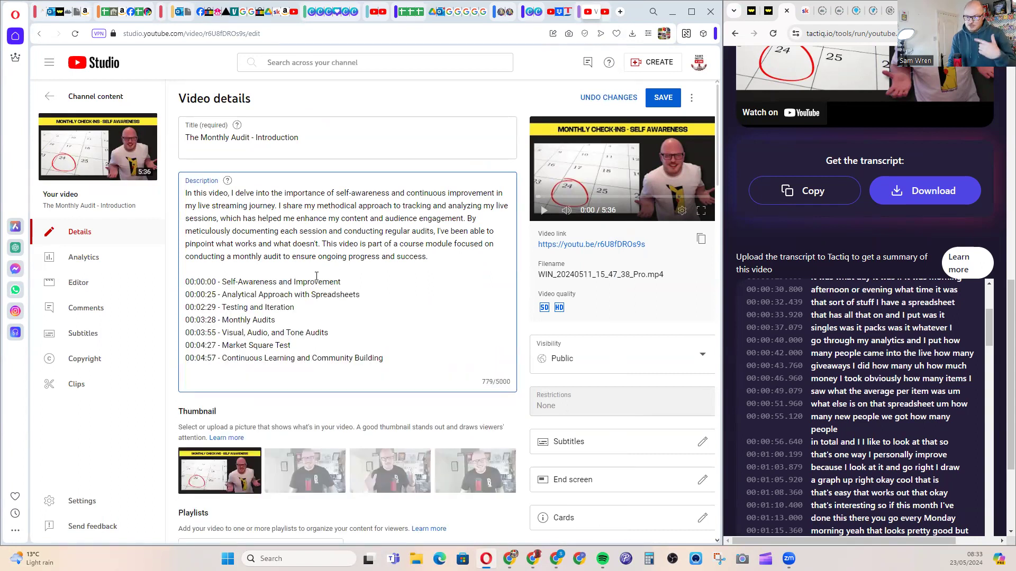
pyautogui.press('Return')
pyautogui.press('Return')
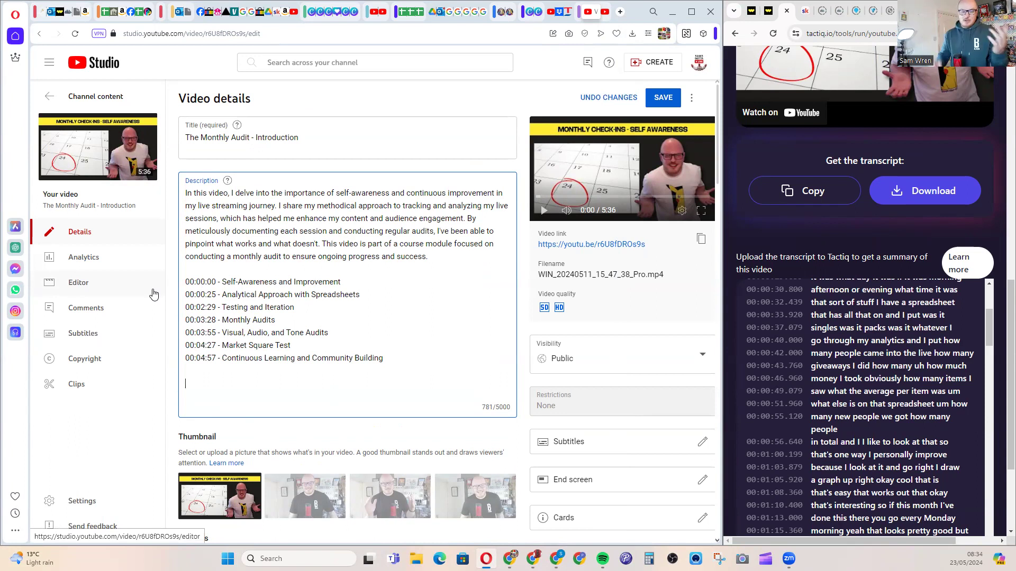
# Copy ChatGPT's "Key Learnings and Time Stamps" section into the video description below the timestamp list, followed by blank lines.
pyautogui.click(16, 247)
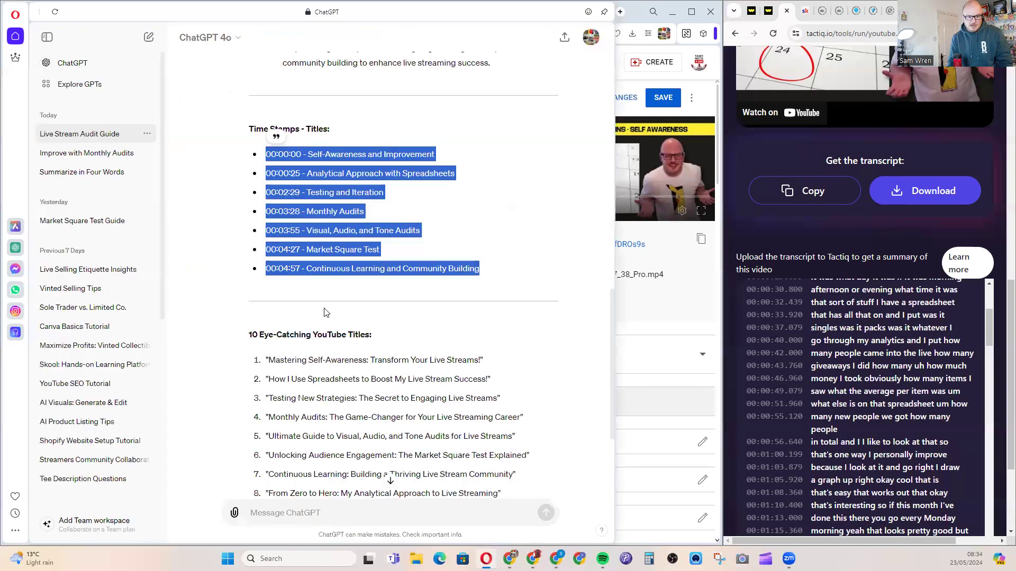
pyautogui.scroll(8, 338, 274)
pyautogui.moveTo(497, 491); pyautogui.dragTo(492, 288)
pyautogui.click(653, 328)
pyautogui.click(271, 388)
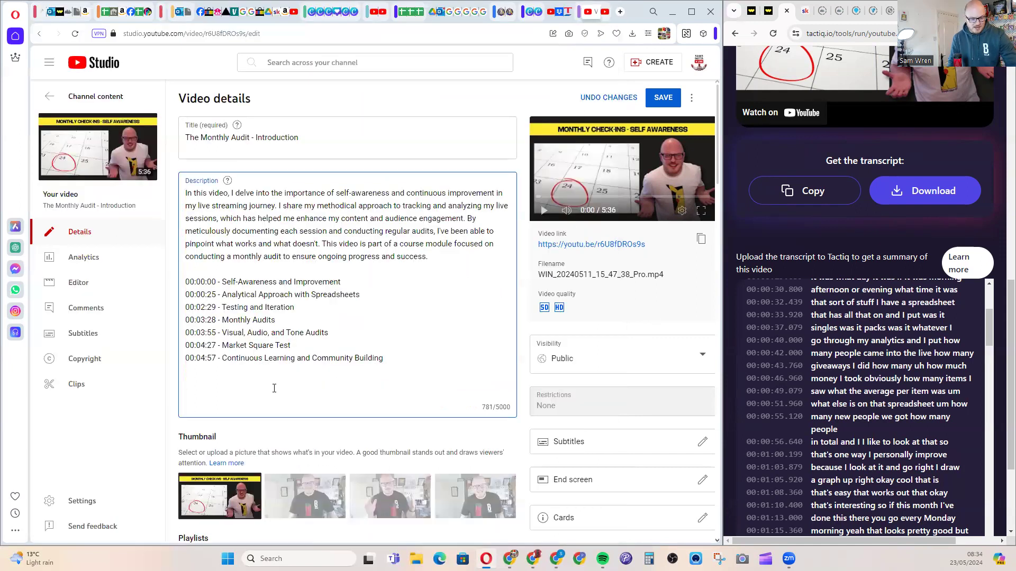
pyautogui.hotkey('ctrl', 'v')
pyautogui.scroll(-10, 300, 315)
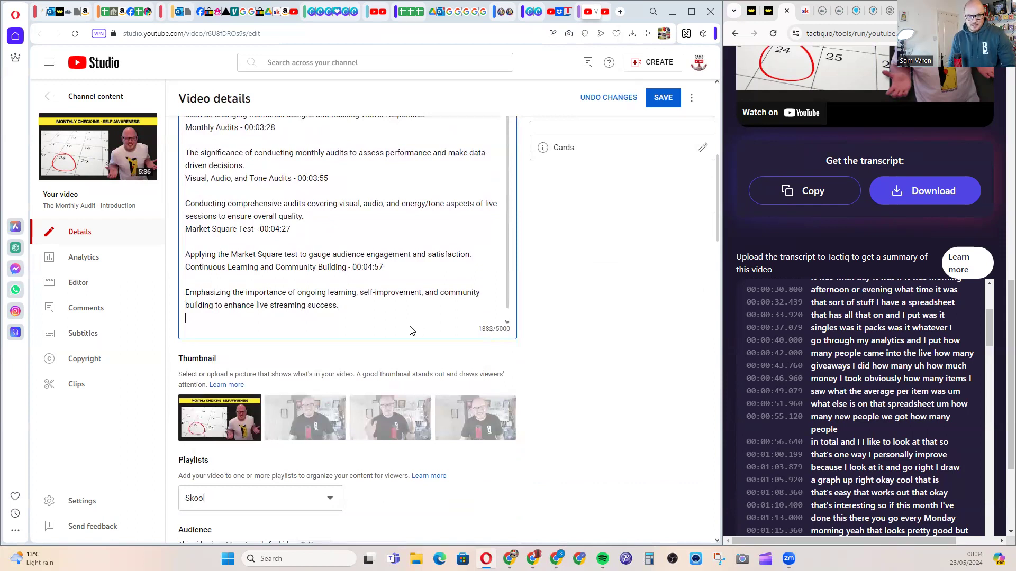
pyautogui.press('Return')
pyautogui.press('Return')
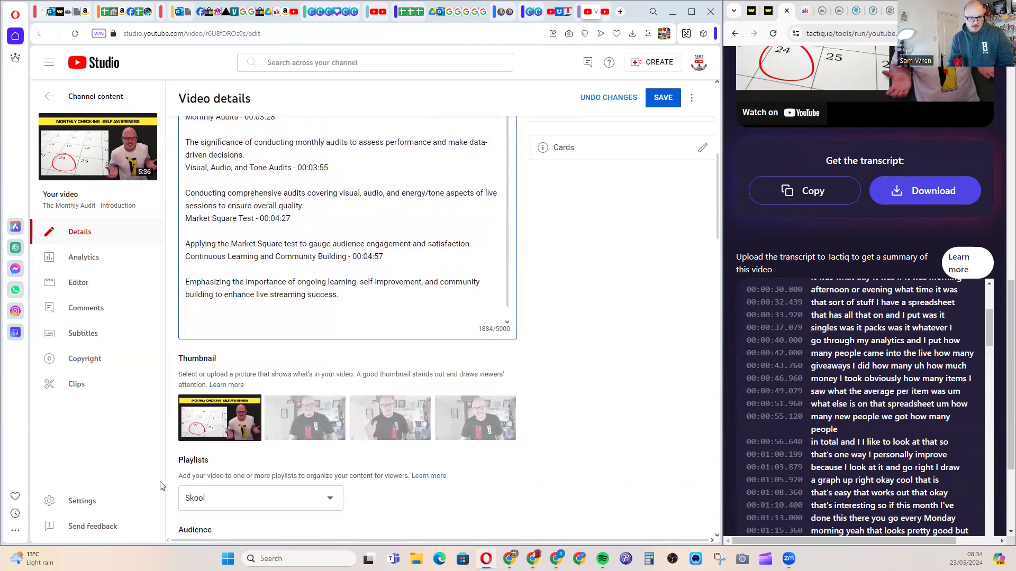
# Replace the video's title with ChatGPT's title idea "Monthly Audits: The Game-Changer for Your Live Streaming Career".
pyautogui.click(15, 248)
pyautogui.scroll(-4, 414, 249)
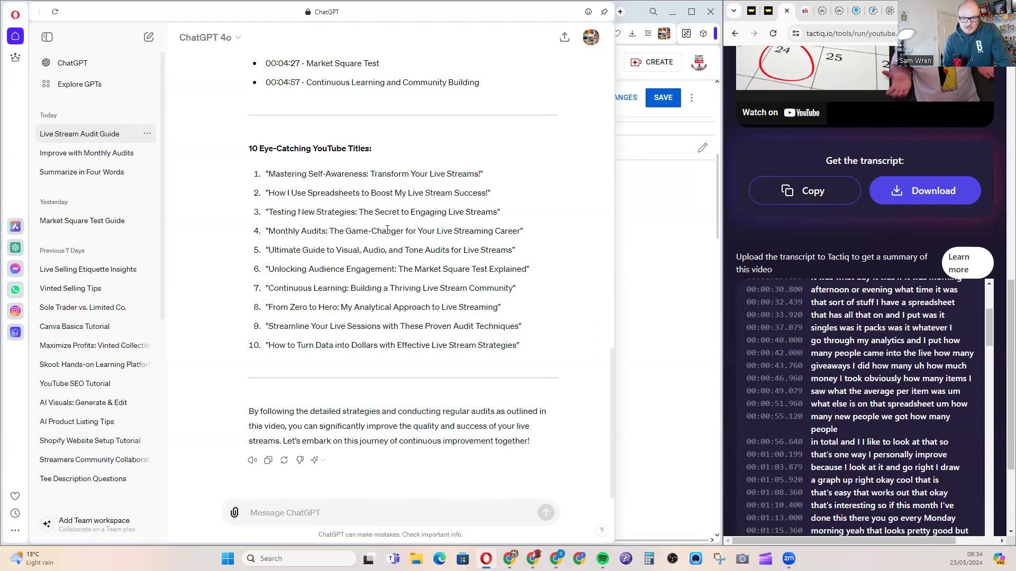
pyautogui.doubleClick(419, 231)
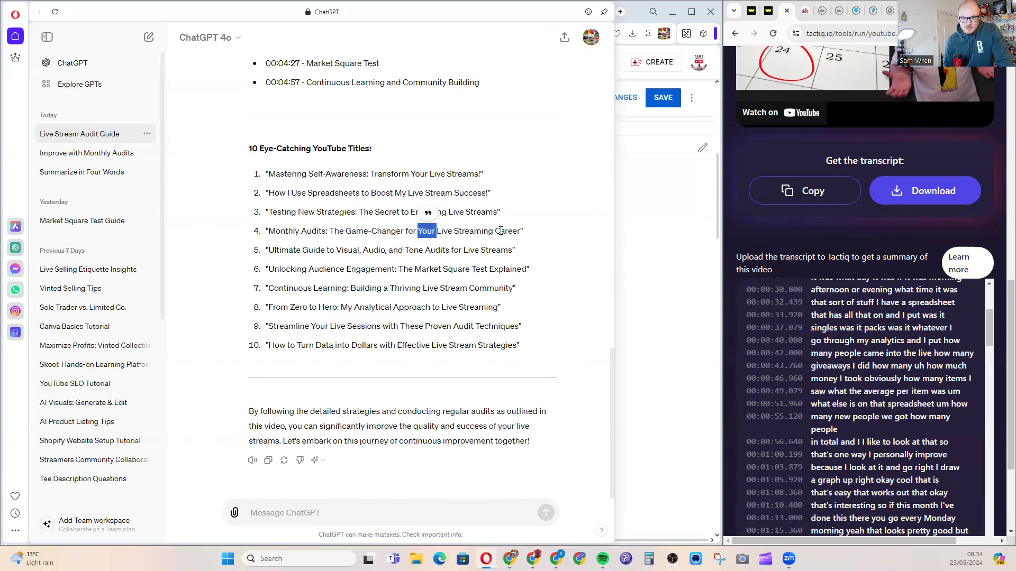
pyautogui.click(521, 231)
pyautogui.moveTo(305, 232); pyautogui.dragTo(270, 230)
pyautogui.hotkey('ctrl', 'c')
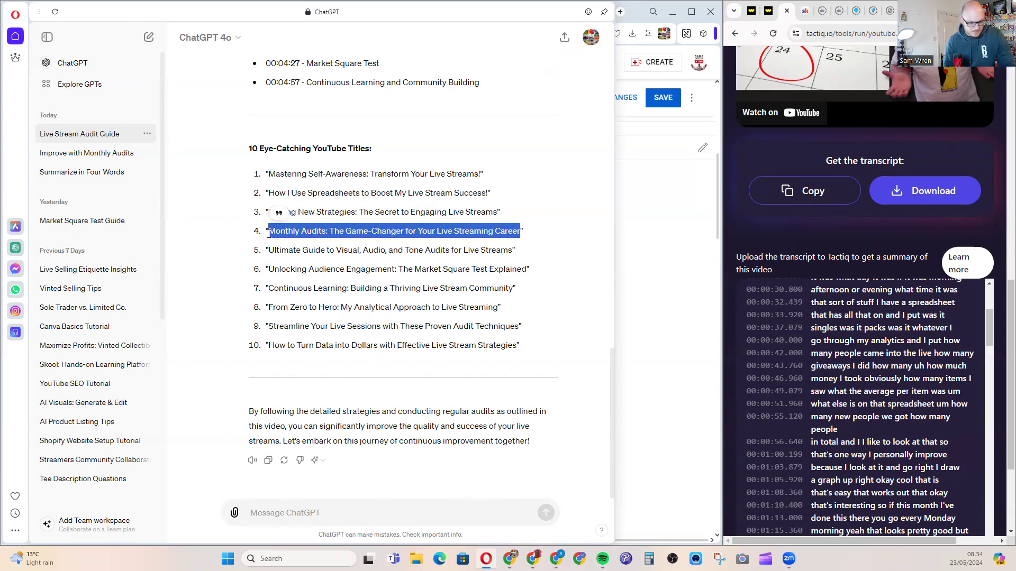
pyautogui.click(678, 262)
pyautogui.scroll(3, 503, 238)
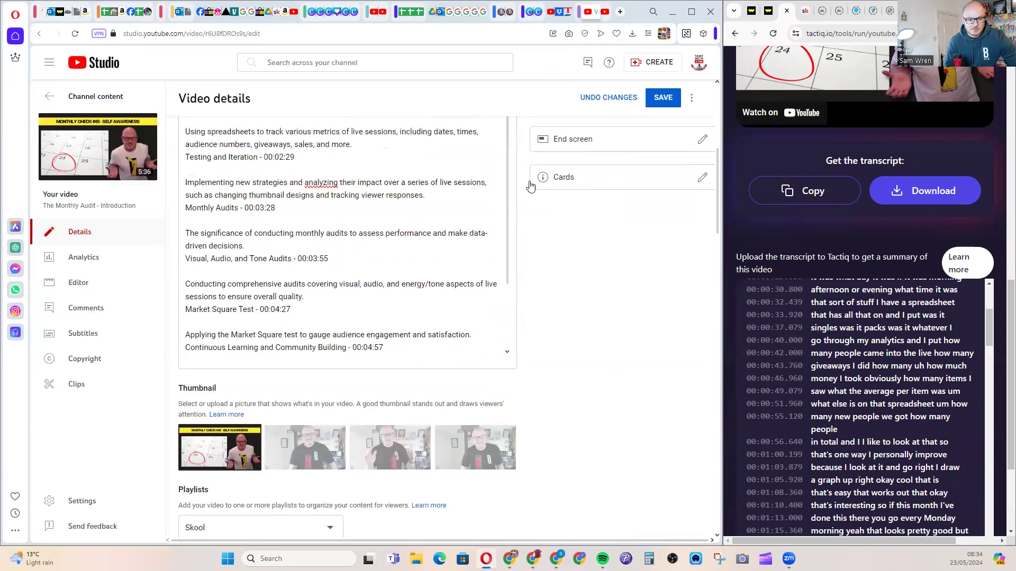
pyautogui.scroll(6, 530, 186)
pyautogui.tripleClick(365, 133)
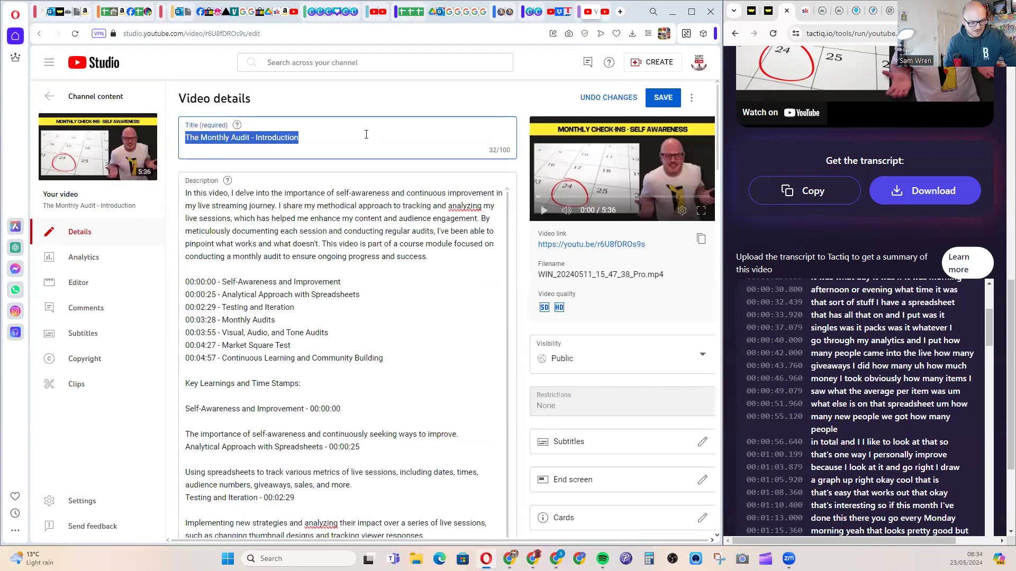
pyautogui.hotkey('ctrl', 'v')
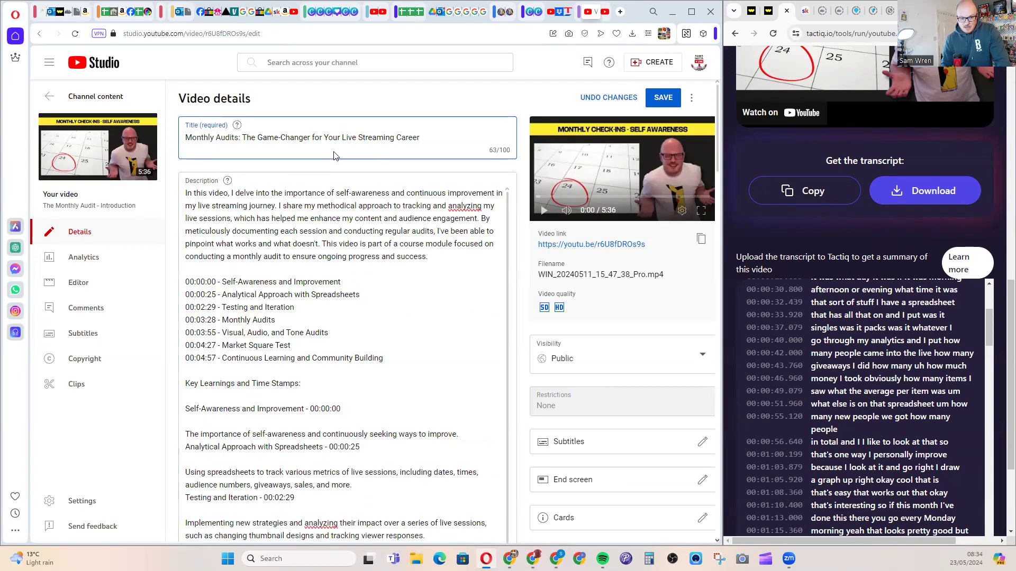
# Correct the flagged word "analyzing" to "analysing" in the description's opening paragraph.
pyautogui.click(428, 218)
pyautogui.rightClick(468, 206)
pyautogui.click(424, 217)
pyautogui.rightClick(468, 207)
pyautogui.click(428, 231)
pyautogui.scroll(-2, 428, 230)
pyautogui.scroll(-5, 539, 274)
pyautogui.scroll(10, 343, 362)
# Copy the seven-line timestamp list, from 00:00:00 to 00:04:57, out of the video description.
pyautogui.moveTo(389, 355); pyautogui.dragTo(186, 284)
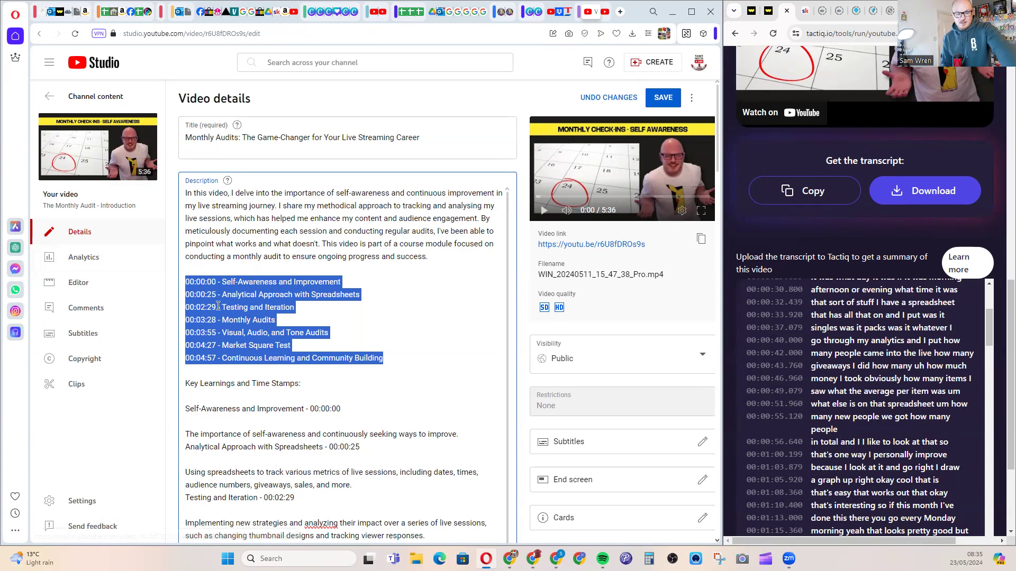
pyautogui.tripleClick(242, 333)
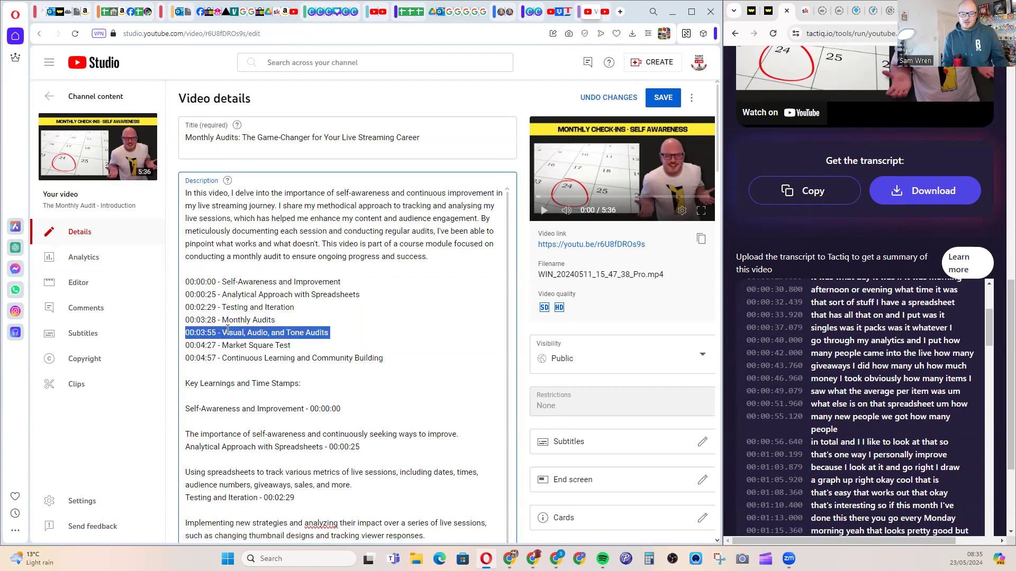
pyautogui.tripleClick(253, 358)
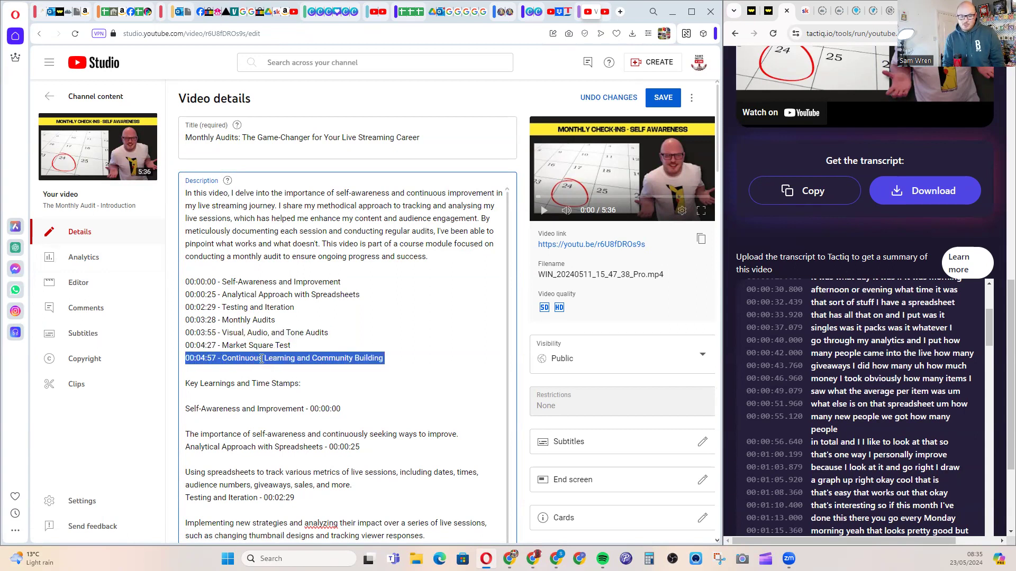
pyautogui.tripleClick(279, 284)
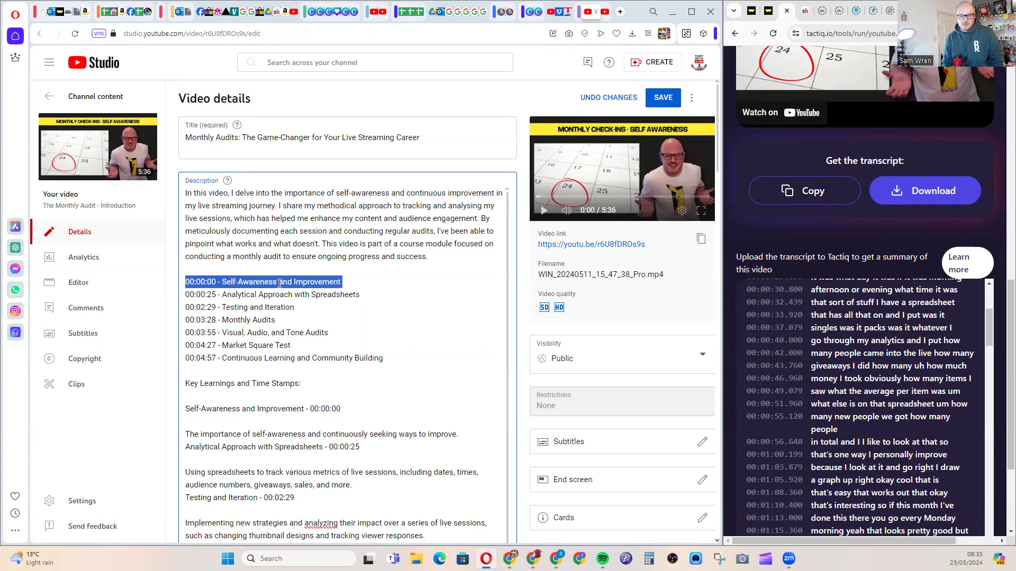
pyautogui.click(279, 284)
pyautogui.moveTo(383, 363); pyautogui.dragTo(185, 287)
pyautogui.click(205, 295)
pyautogui.moveTo(387, 362); pyautogui.dragTo(187, 285)
pyautogui.hotkey('ctrl', 'c')
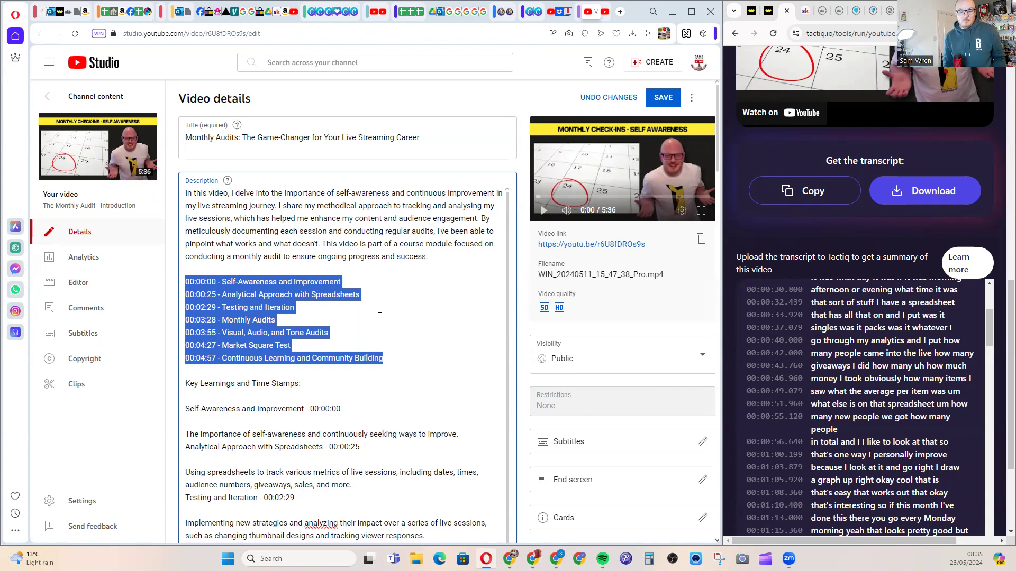
# Set the video's category to Education in the additional video details.
pyautogui.scroll(-5, 519, 320)
pyautogui.scroll(-20, 525, 325)
pyautogui.scroll(8, 371, 364)
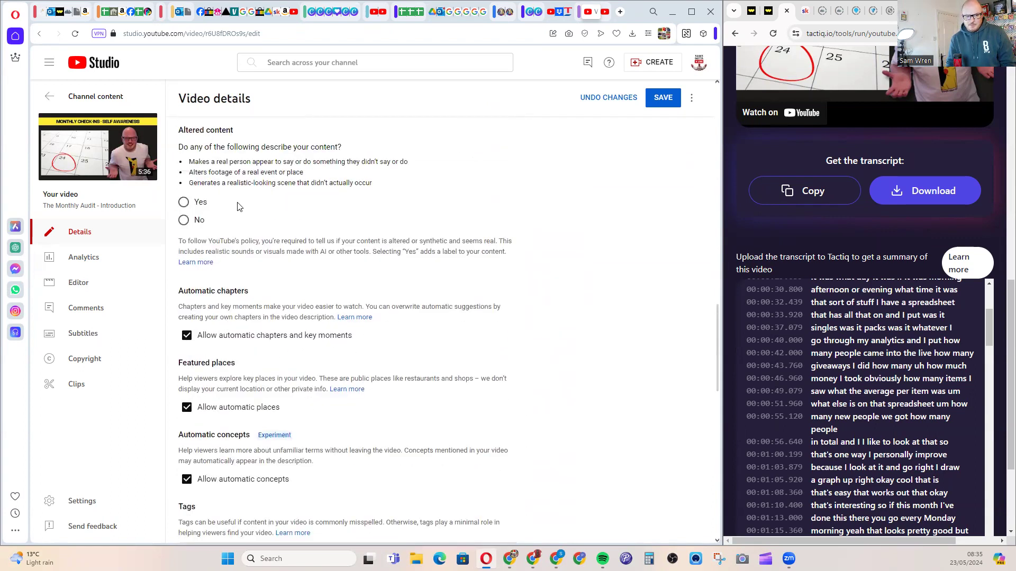
pyautogui.scroll(5, 233, 228)
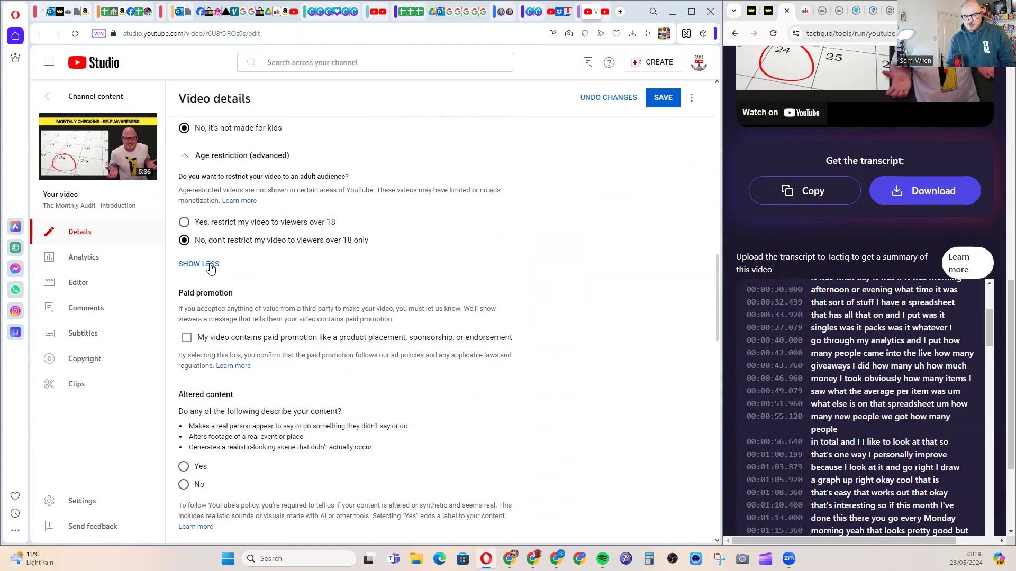
pyautogui.scroll(-12, 258, 287)
pyautogui.scroll(-6, 257, 287)
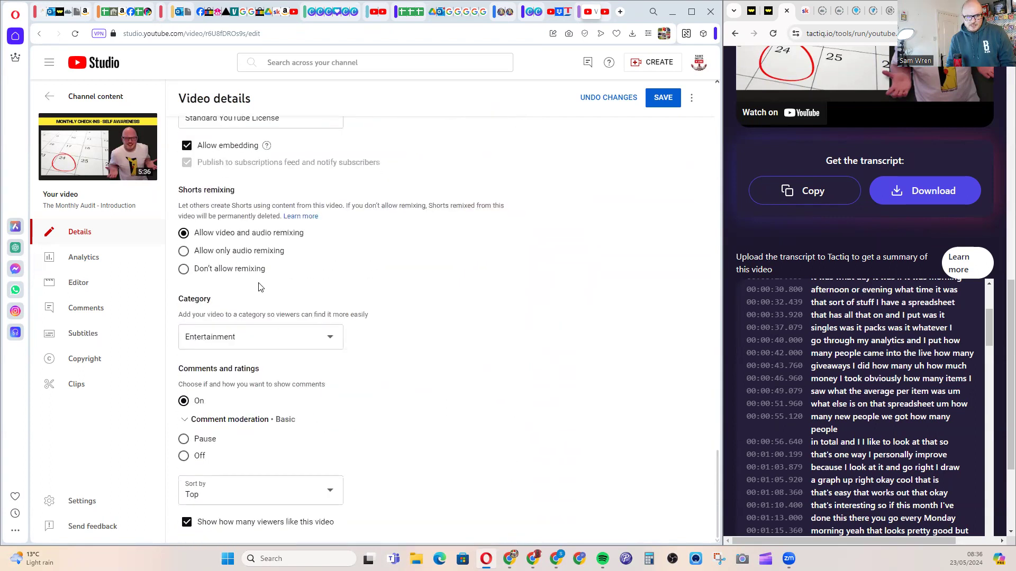
pyautogui.click(229, 342)
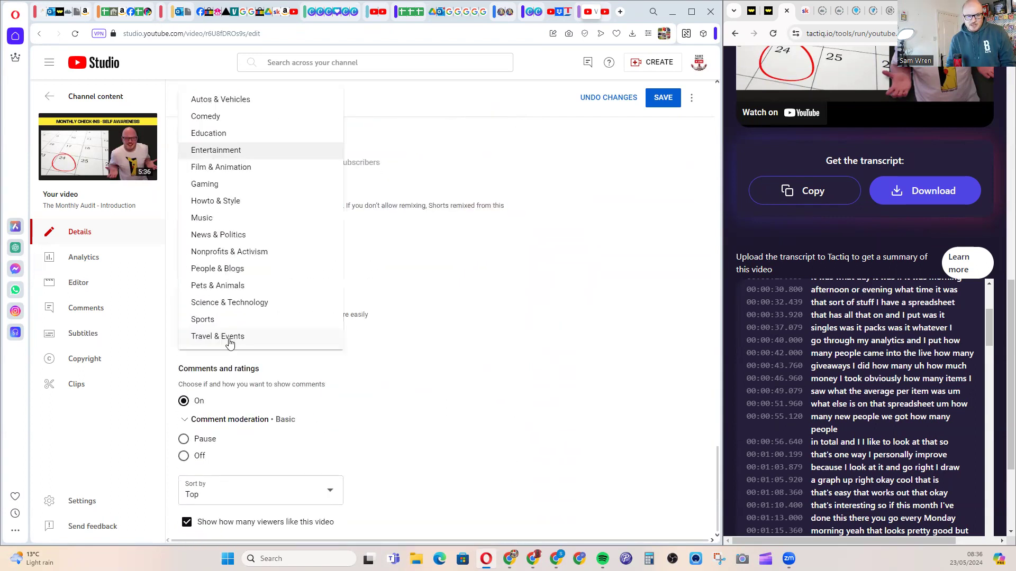
pyautogui.click(222, 134)
# Choose How-to as the education type, fill Problems with the copied timestamp list, and save the video details.
pyautogui.click(235, 371)
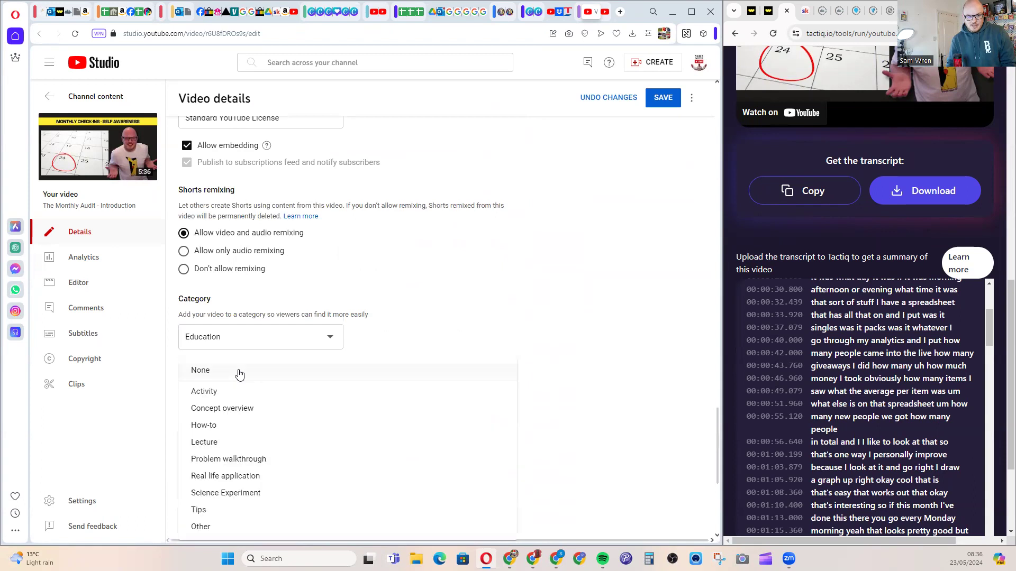
pyautogui.click(212, 429)
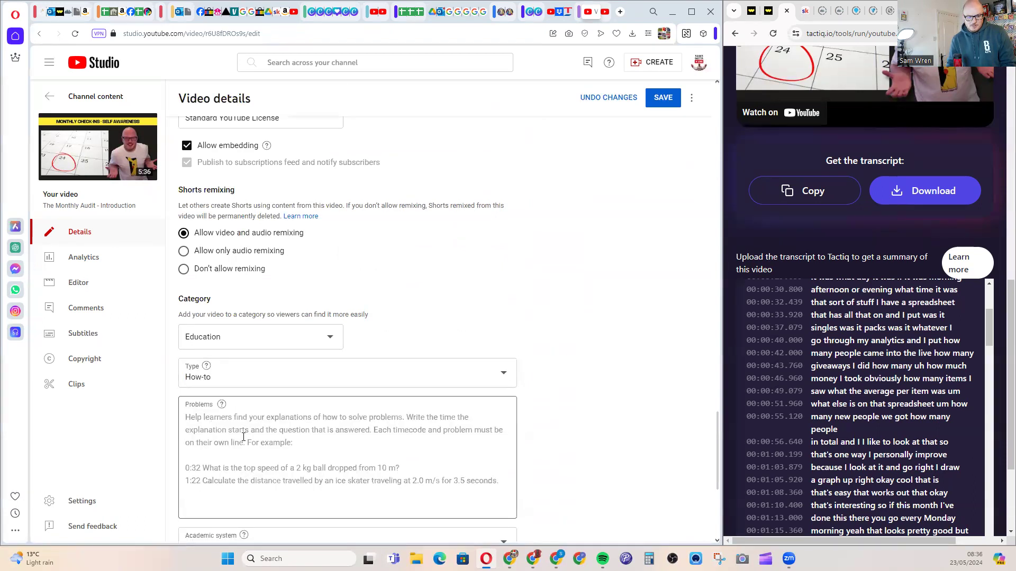
pyautogui.hotkey('ctrl', 'v')
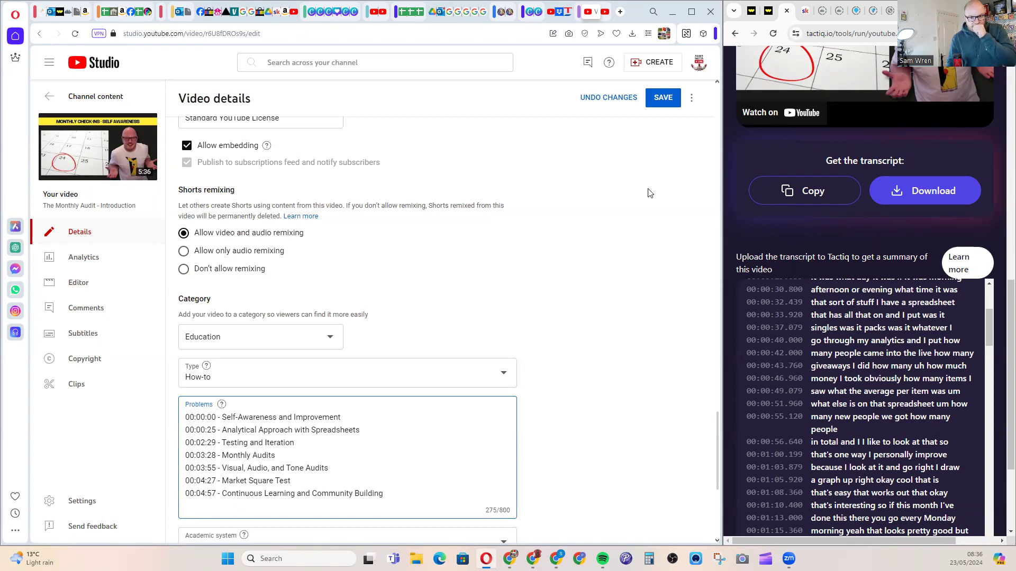
pyautogui.click(662, 98)
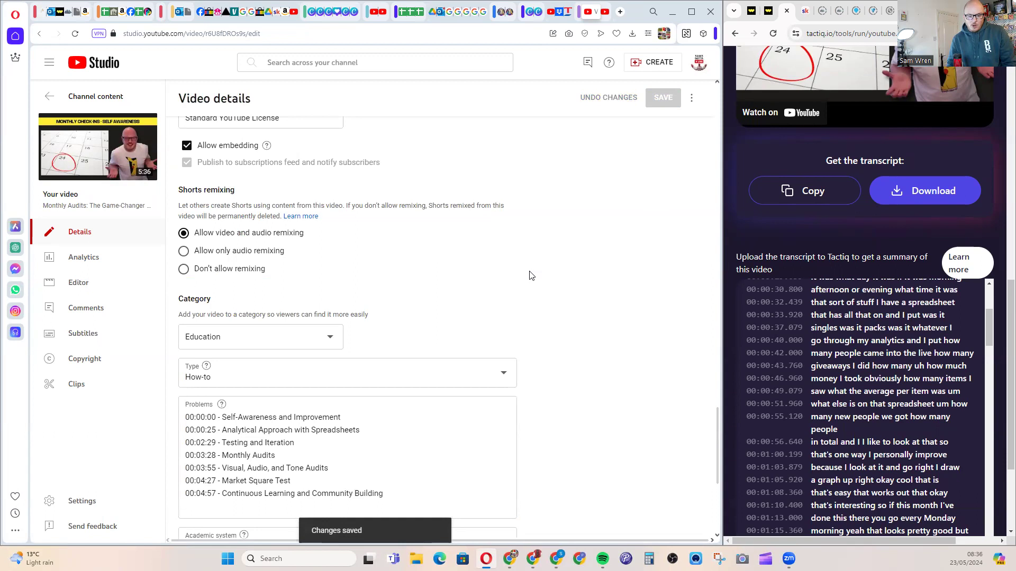
# Open the video's YouTube watch page and expand its description to check the title and the timestamp links.
pyautogui.scroll(20, 533, 277)
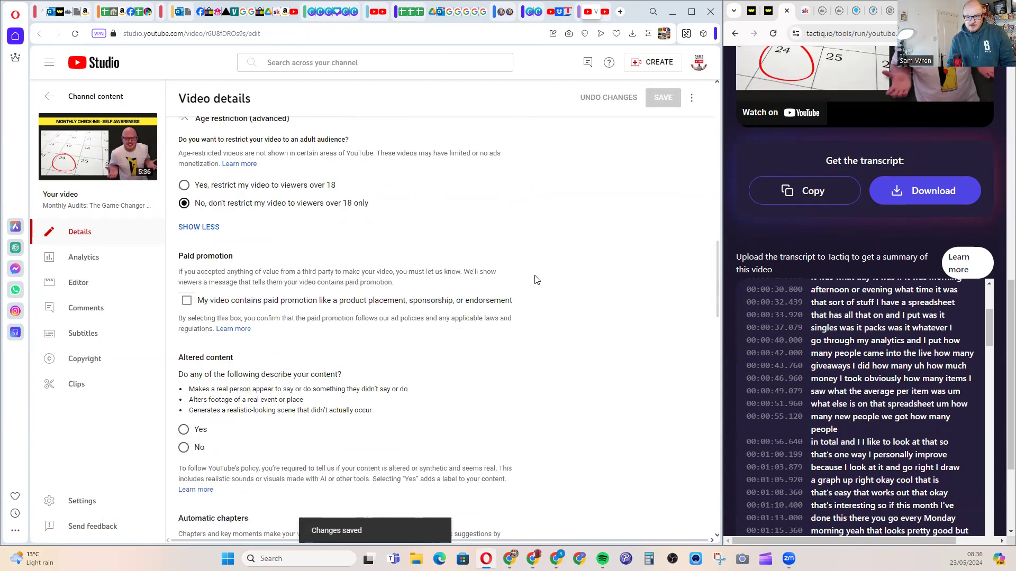
pyautogui.scroll(5, 568, 268)
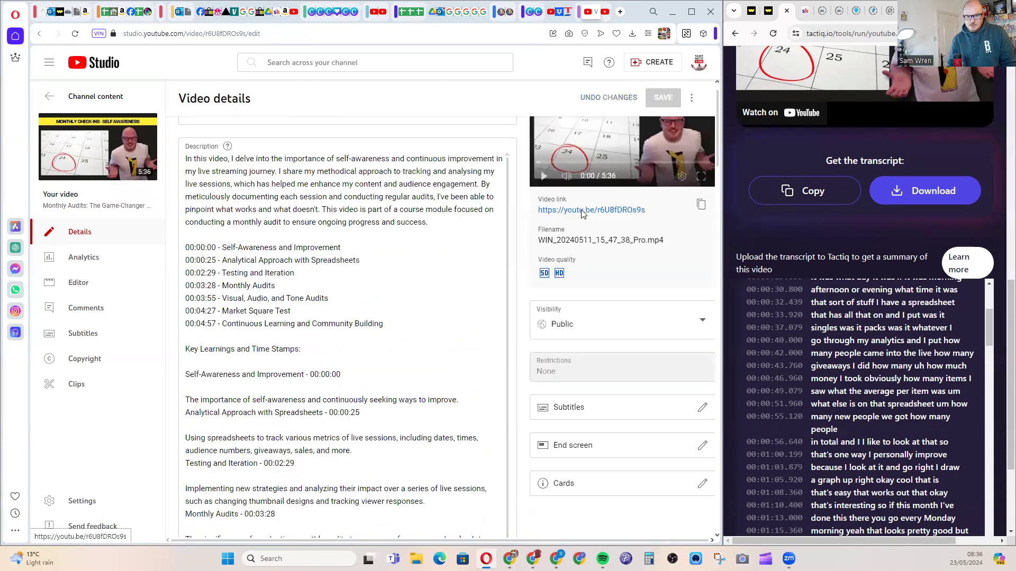
pyautogui.click(580, 273)
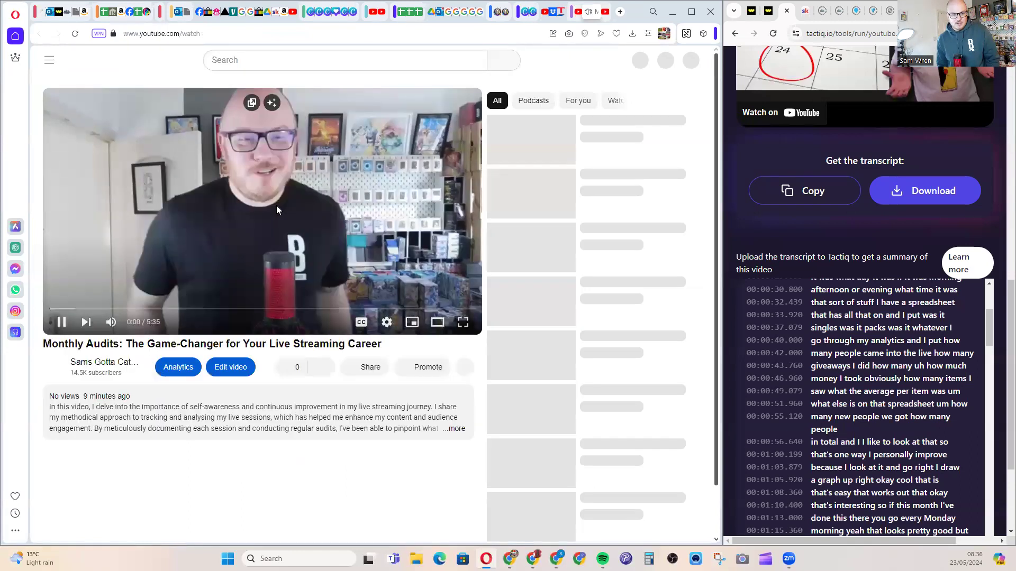
pyautogui.click(149, 428)
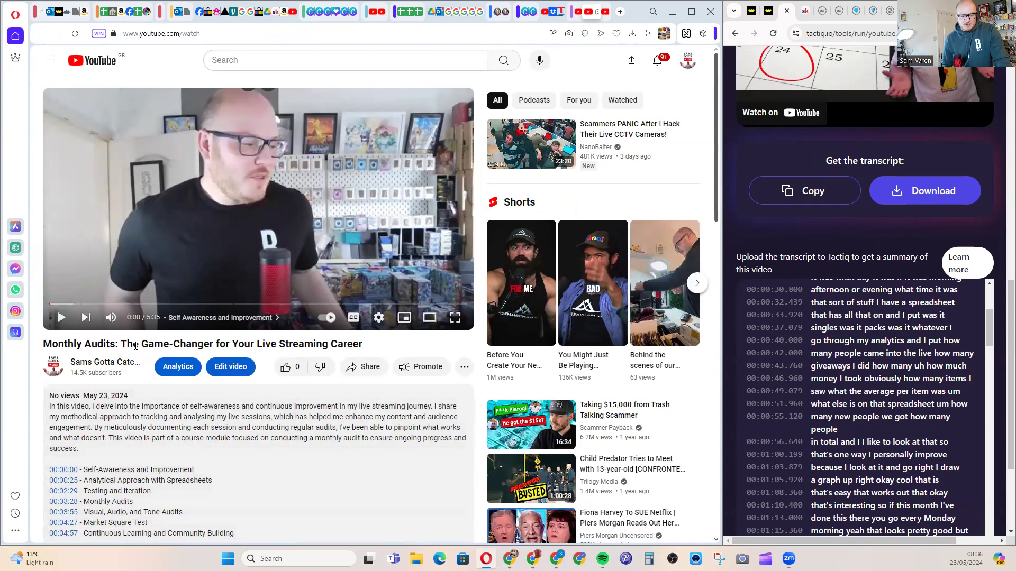
pyautogui.tripleClick(149, 343)
pyautogui.scroll(-1, 149, 341)
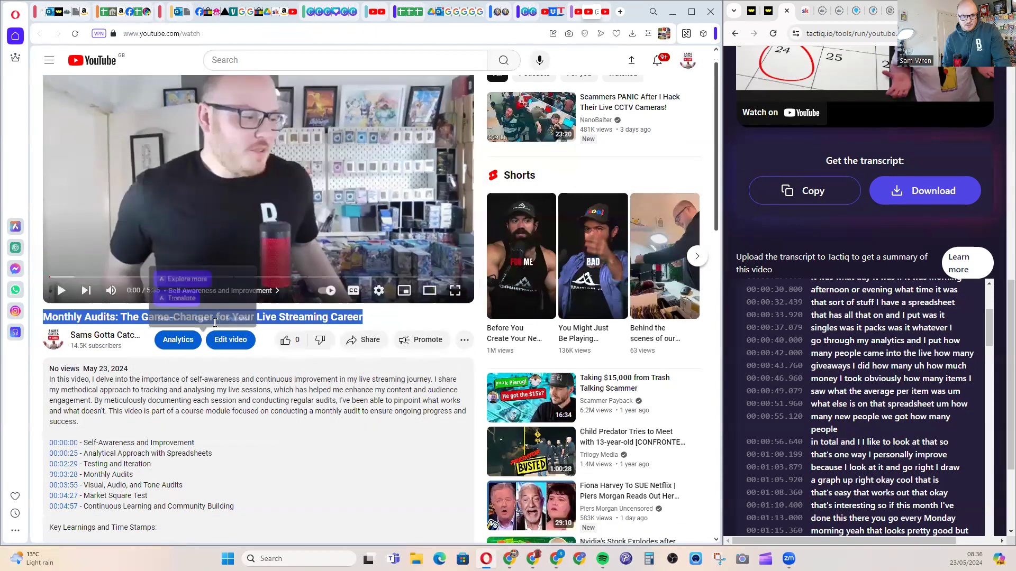
pyautogui.scroll(-2, 215, 322)
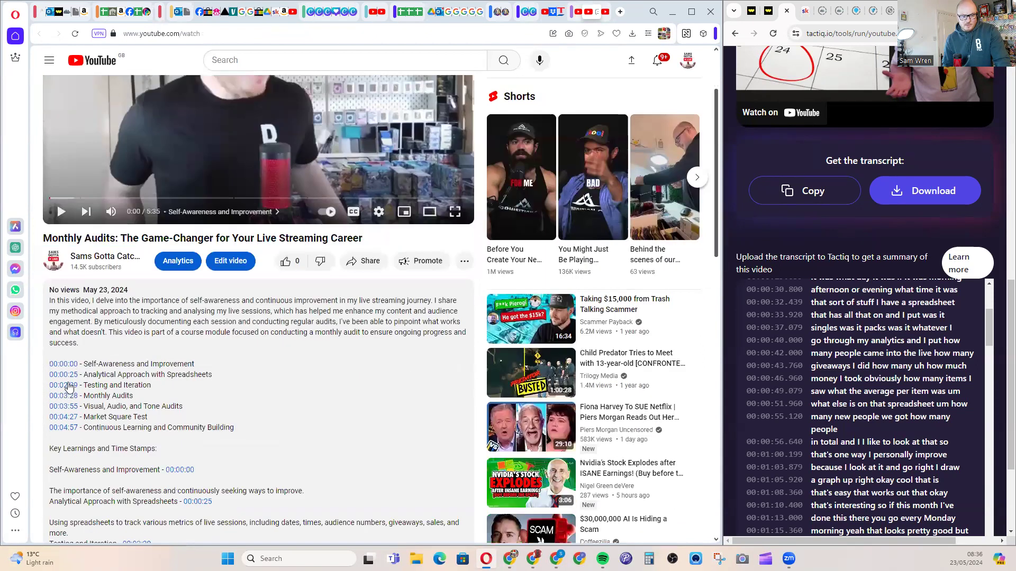
# Test the 00:04:27 and 00:04:57 timestamp links in the description, pausing playback after each.
pyautogui.click(66, 420)
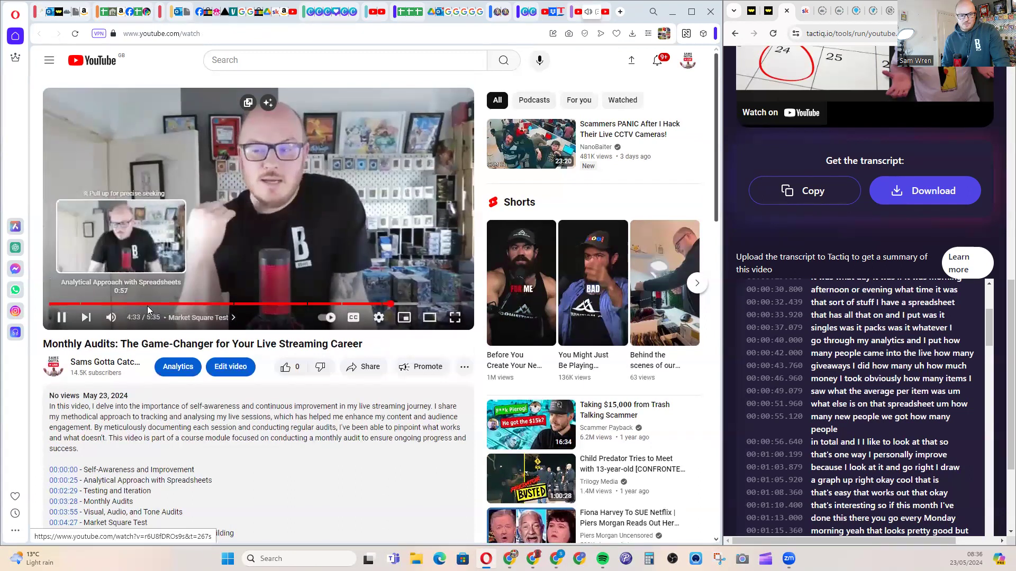
pyautogui.click(282, 209)
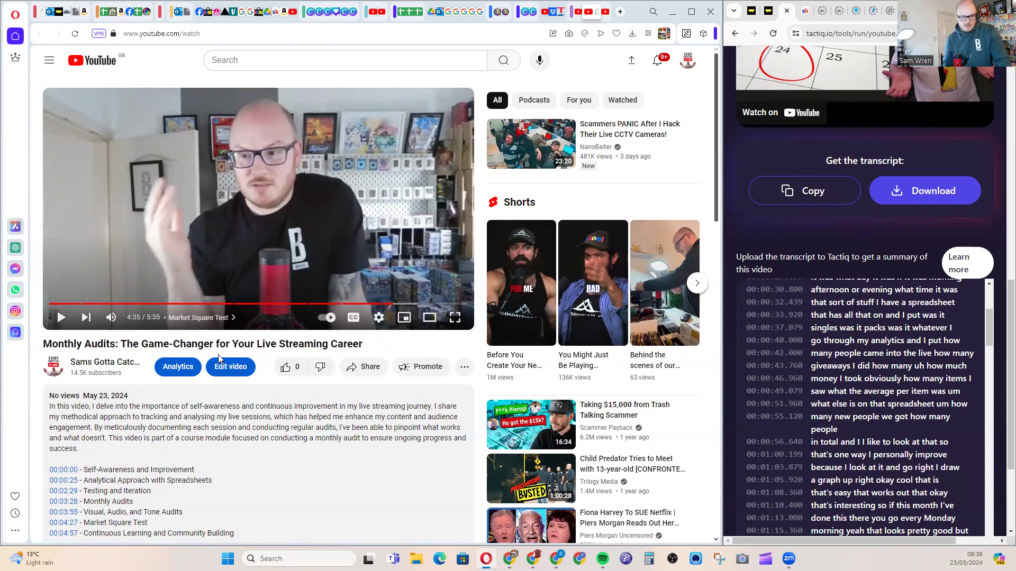
pyautogui.scroll(-5, 328, 373)
pyautogui.scroll(-2, 329, 372)
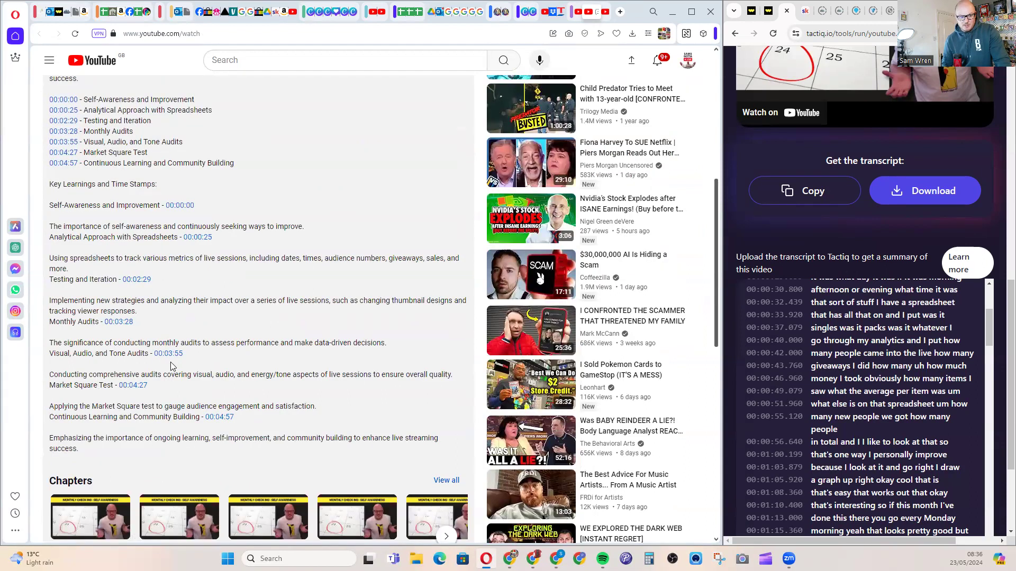
pyautogui.click(219, 418)
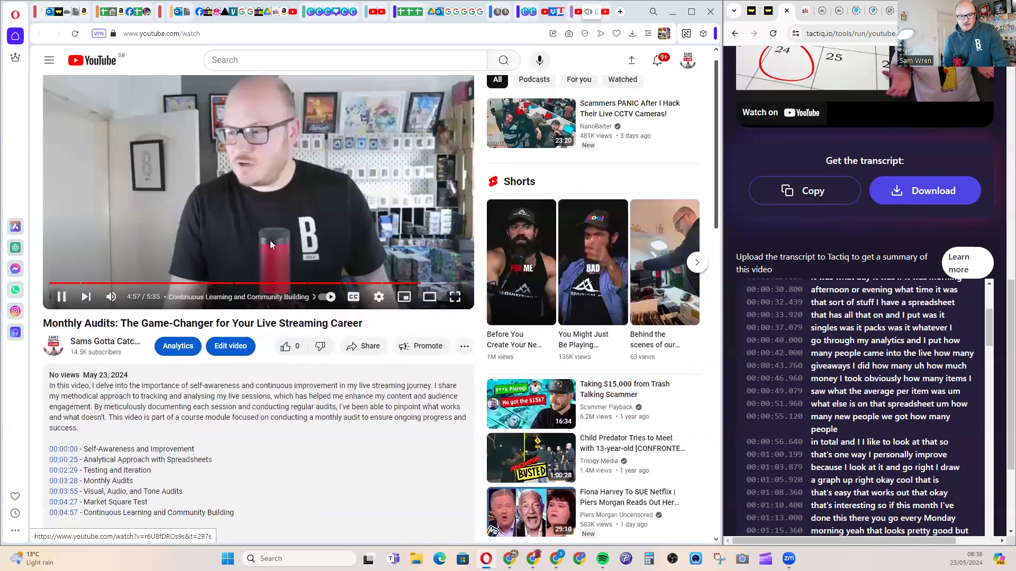
pyautogui.click(346, 224)
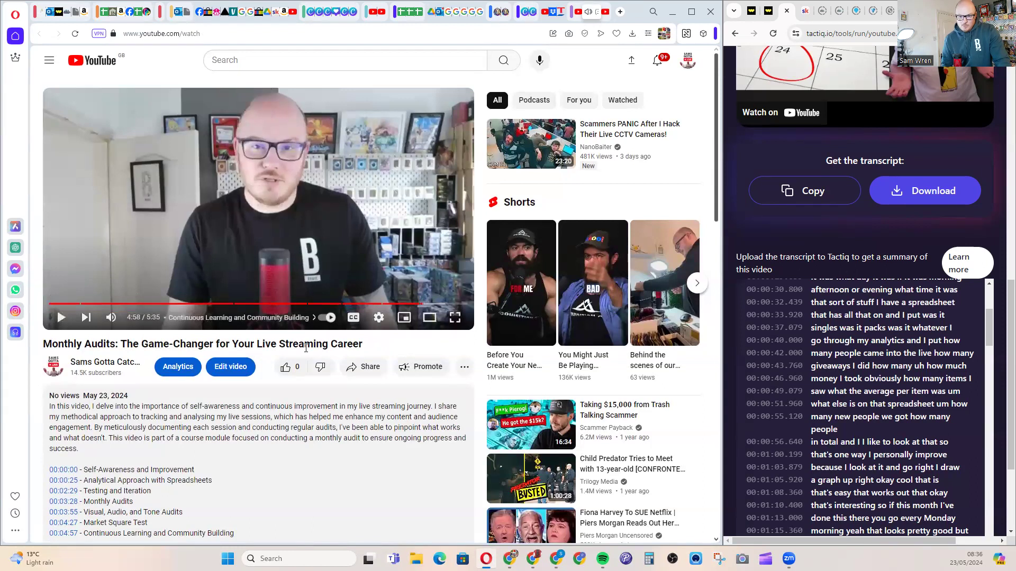